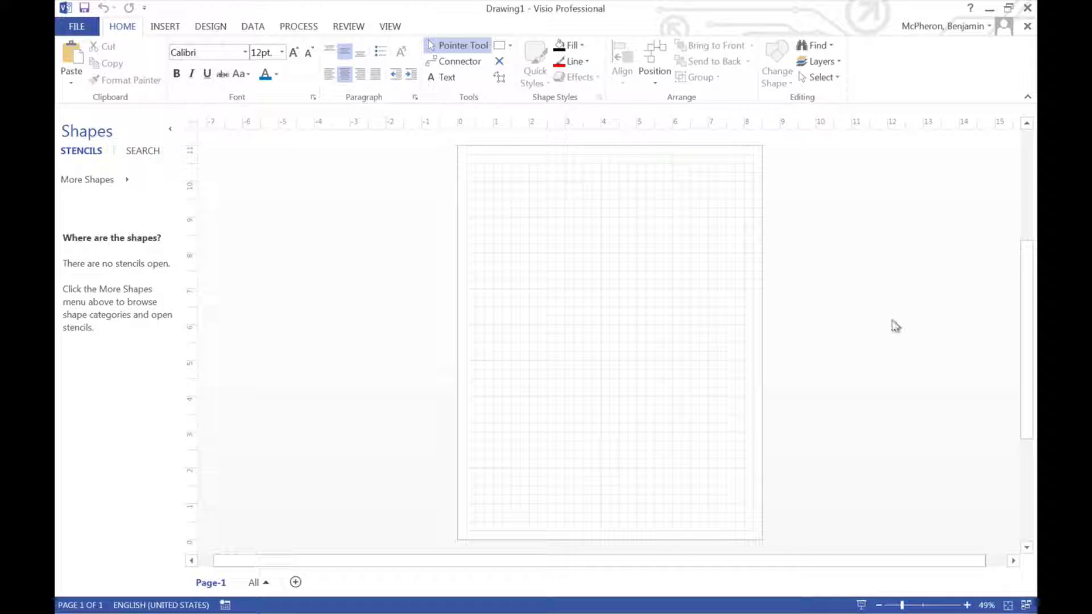
- Open the Basic Flowchart Shapes stencil from More Shapes > Flowchart
left_click(125, 178)
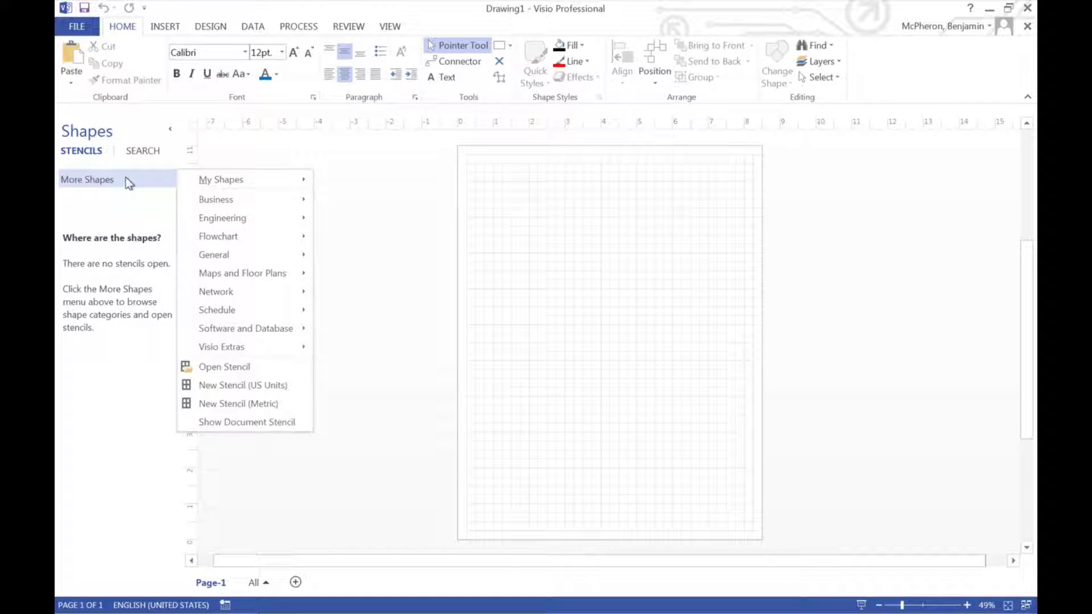
mouse_move(210, 238)
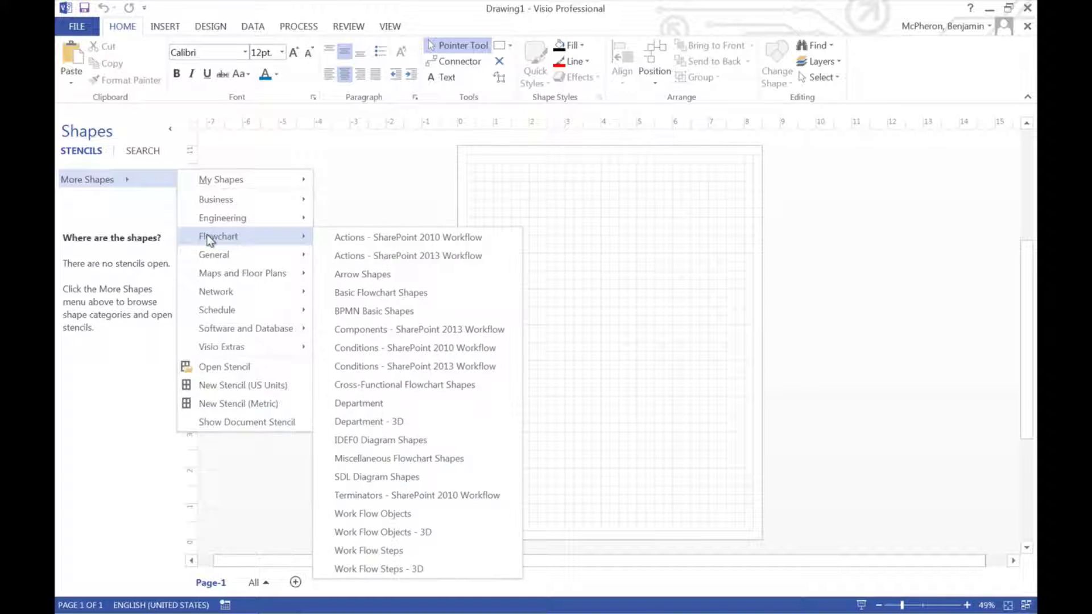
left_click(371, 294)
mouse_move(284, 293)
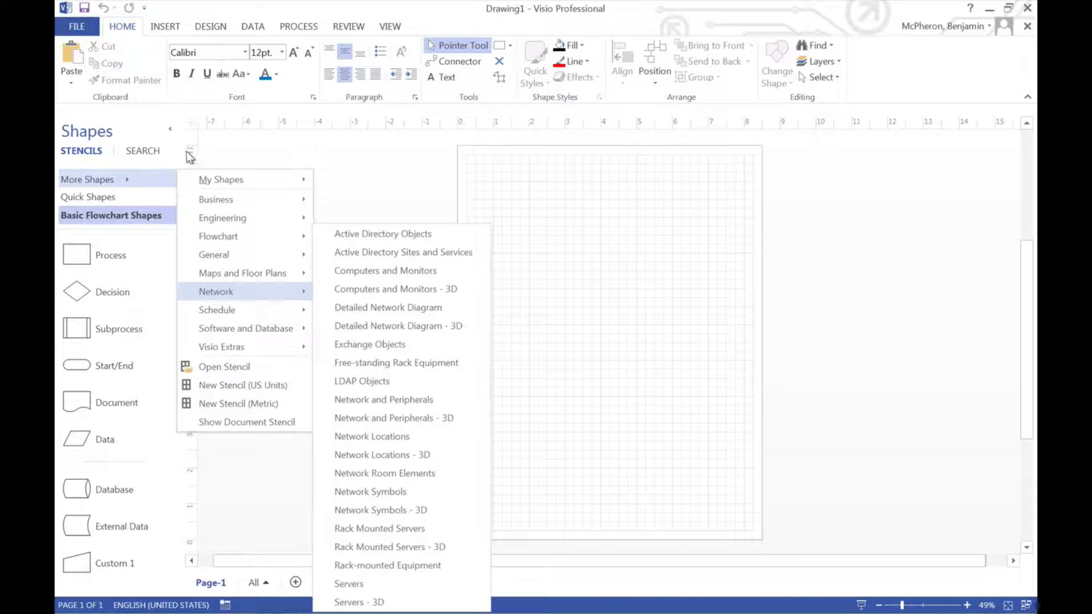
left_click(160, 152)
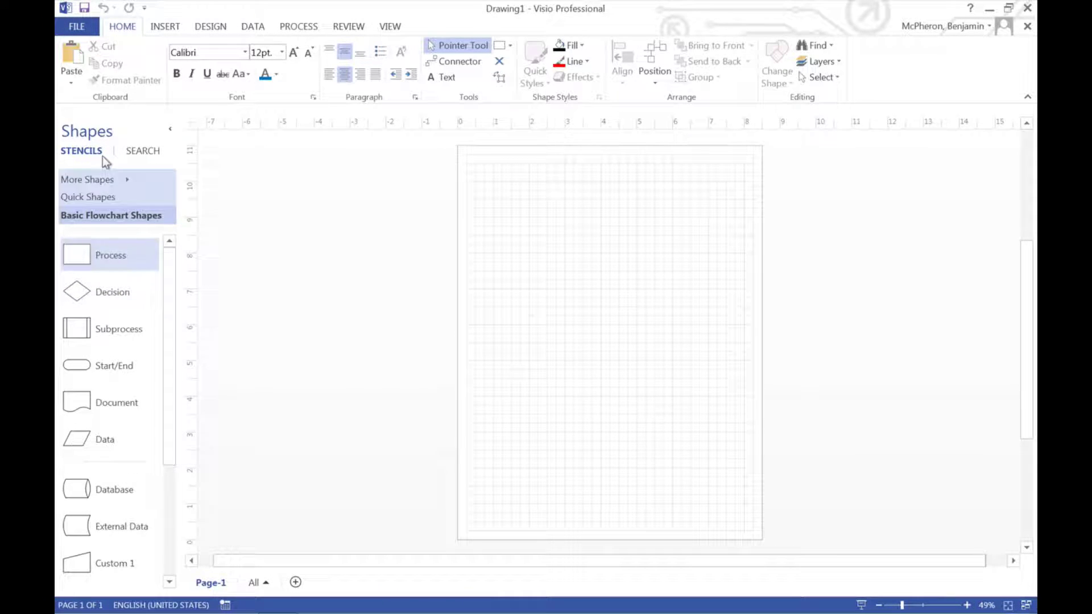
- Place a Start/End terminator near the top of the page and label it 'Start'
left_click(80, 244)
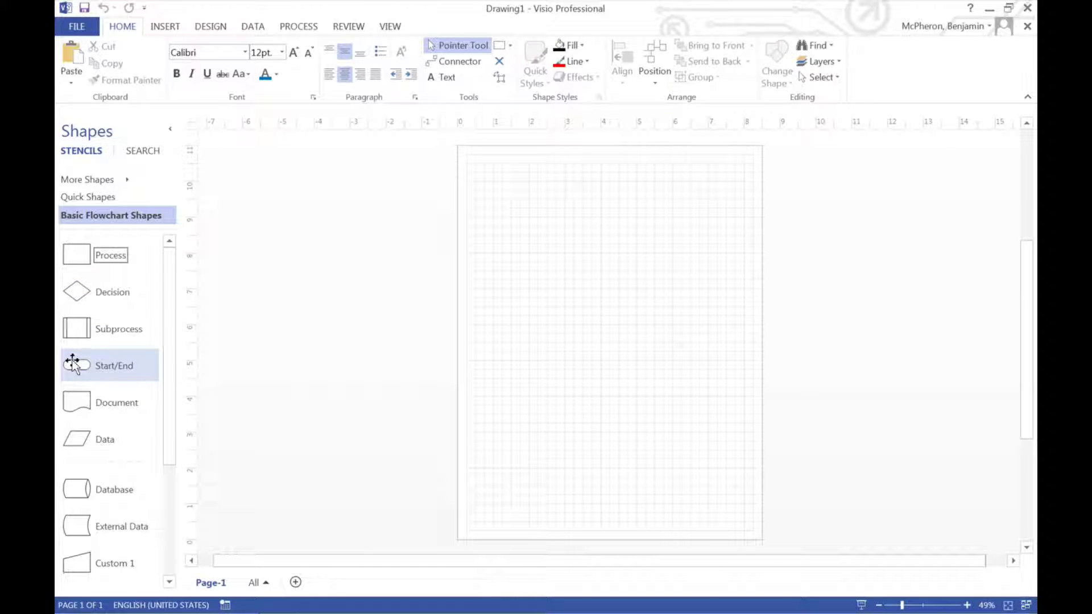
mouse_move(72, 361)
left_mouse_down()
mouse_move(614, 214)
mouse_move(591, 193)
mouse_move(624, 187)
mouse_move(614, 188)
left_mouse_up()
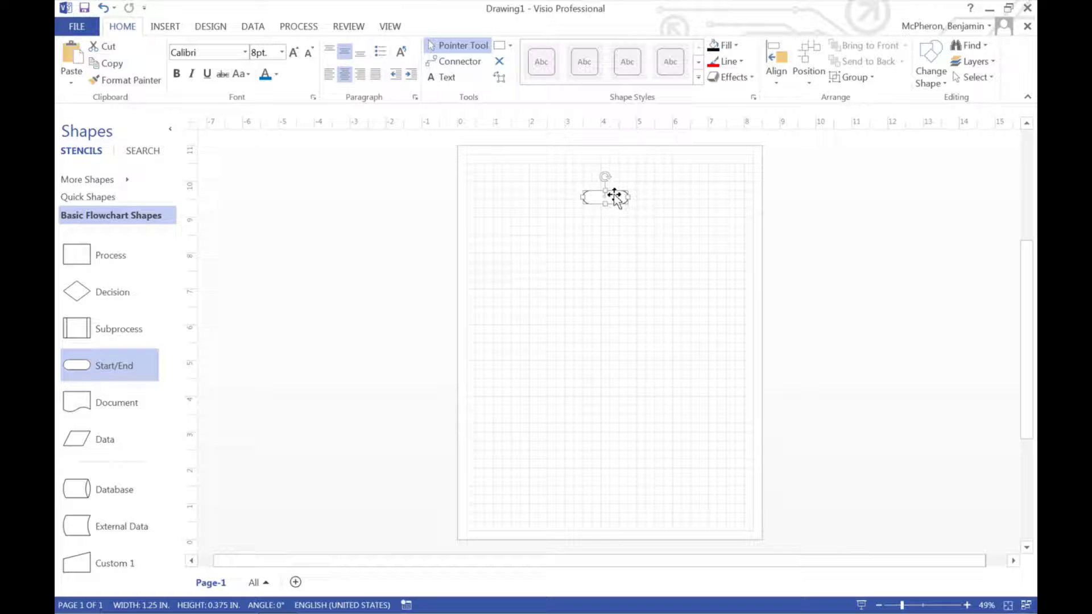
scroll(604, 190, "up", 3)
key("F2")
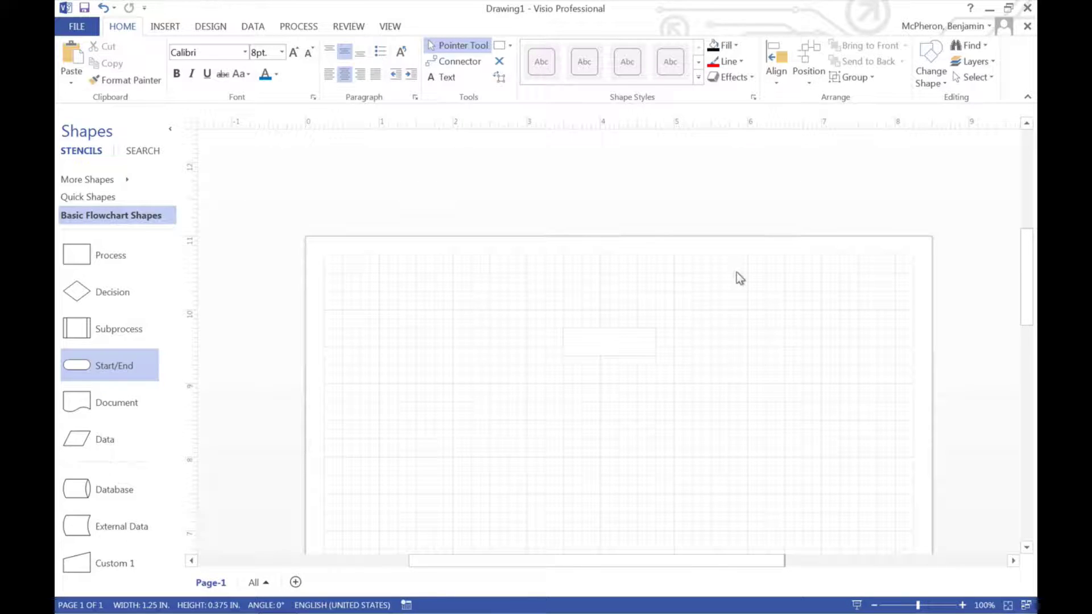
type("Start")
left_click(806, 284)
- Zoom in around the Start shape and set its text to 12 pt
scroll(611, 181, "down", 3)
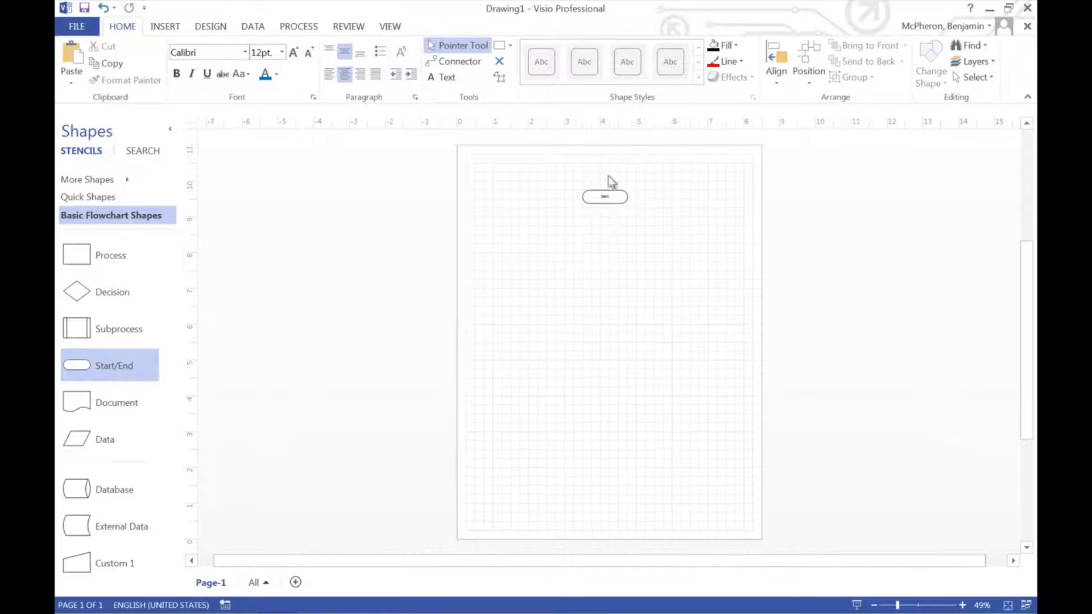
left_click(963, 606)
scroll(724, 341, "up", 3)
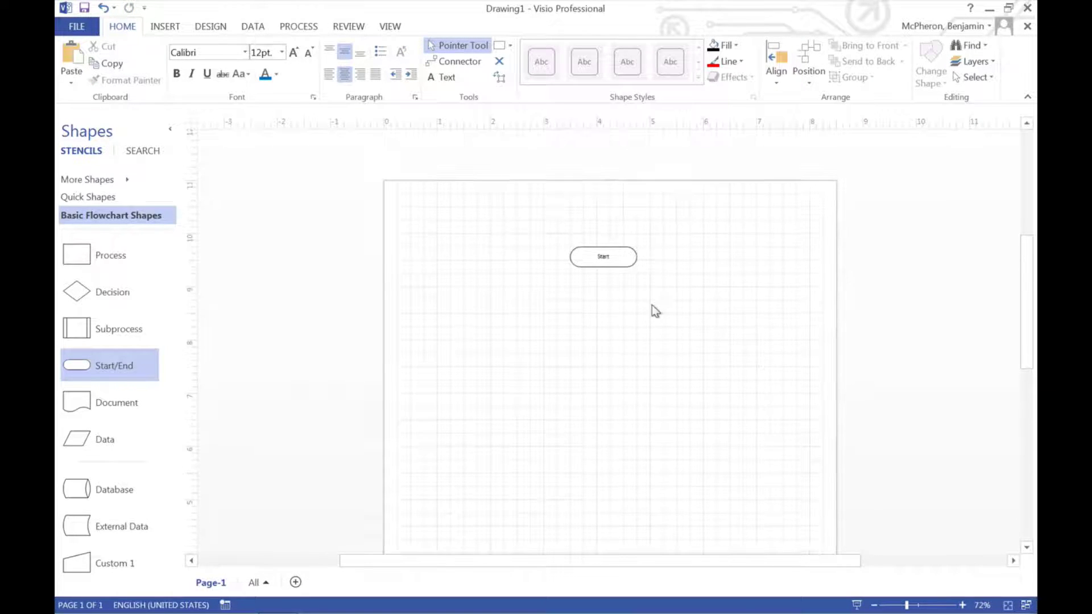
left_click(582, 250)
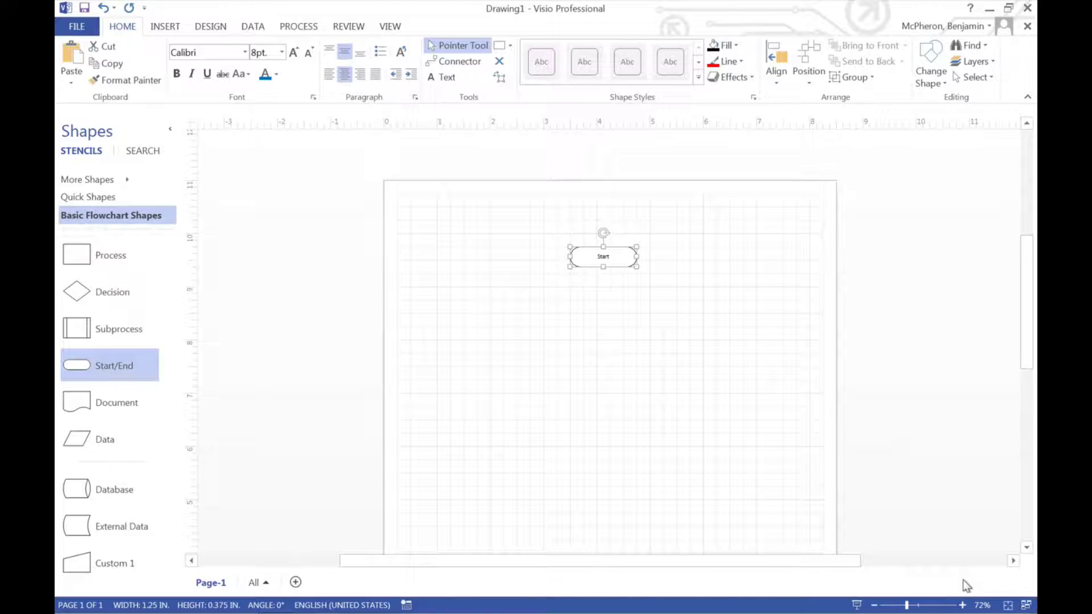
left_click(962, 605)
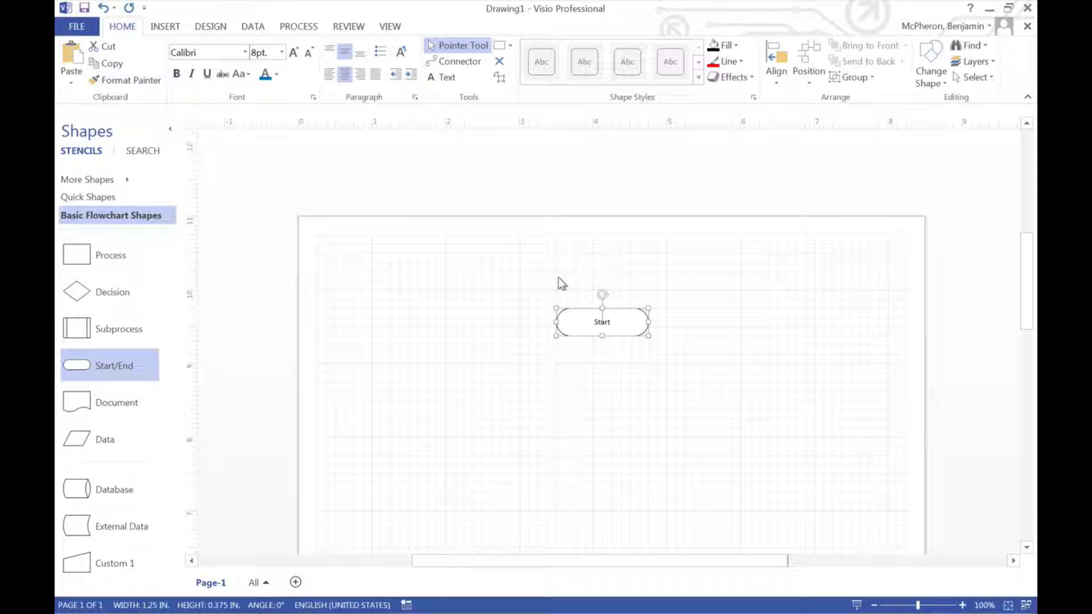
left_click(281, 52)
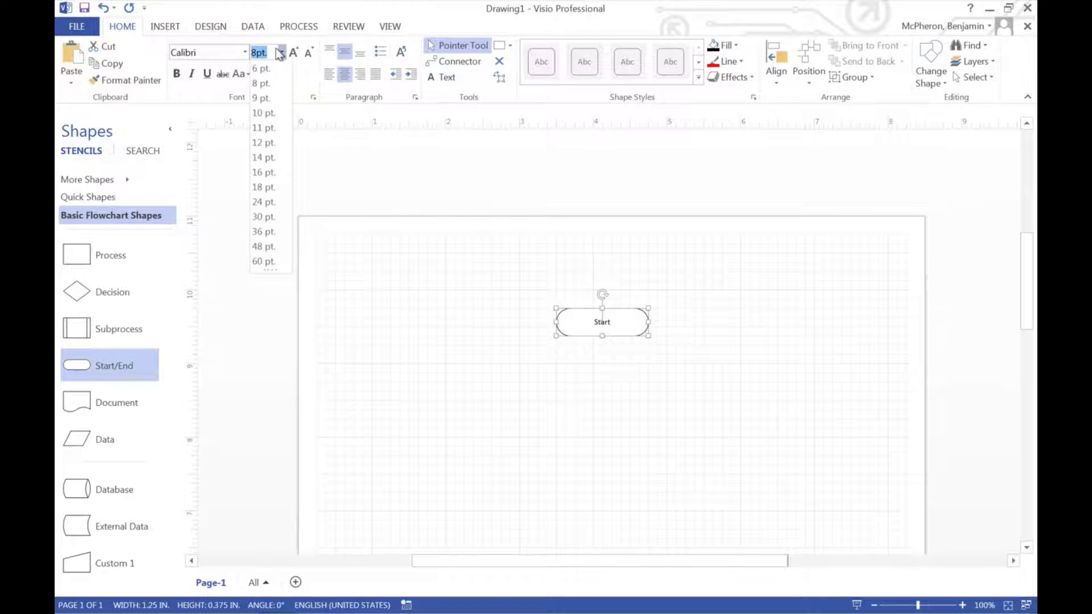
left_click(274, 152)
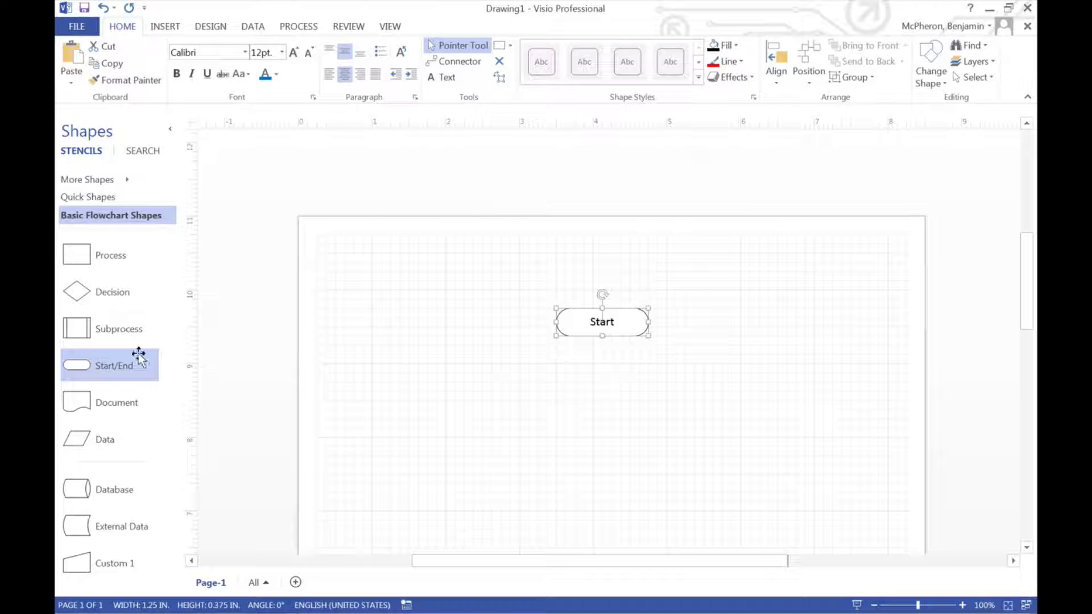
- Place a Process box, a Decision diamond and a second Process box in a column below Start
left_click(76, 250)
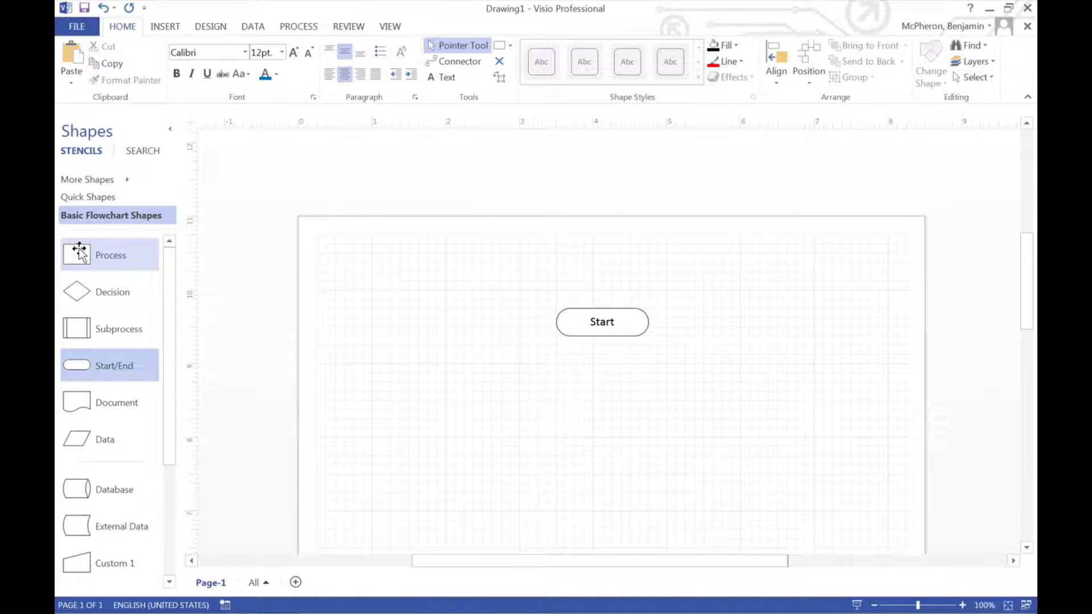
left_click_drag(557, 409, 593, 382)
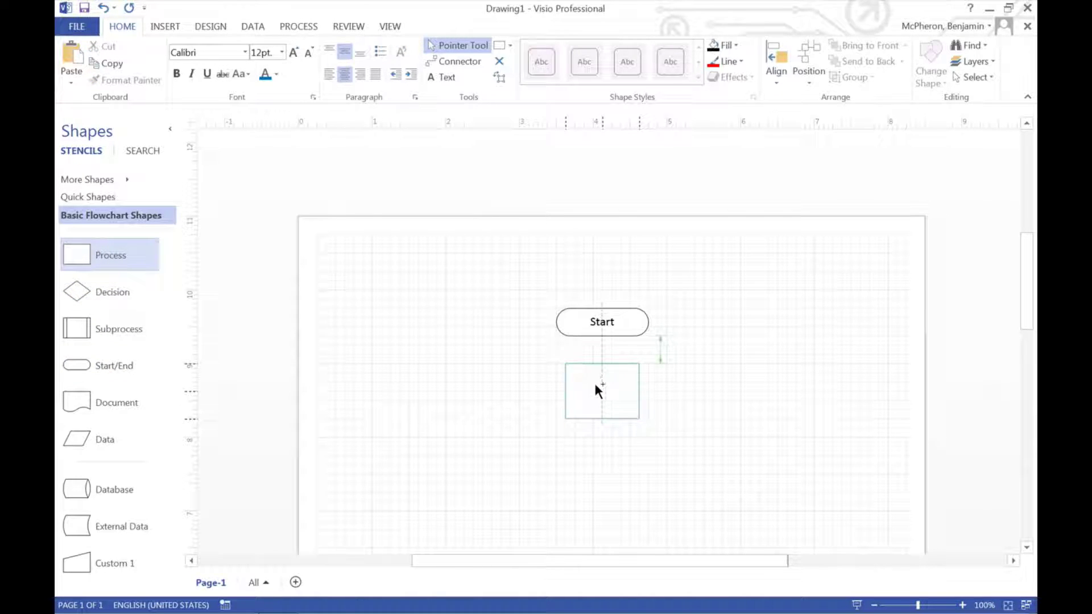
scroll(177, 311, "down", 1)
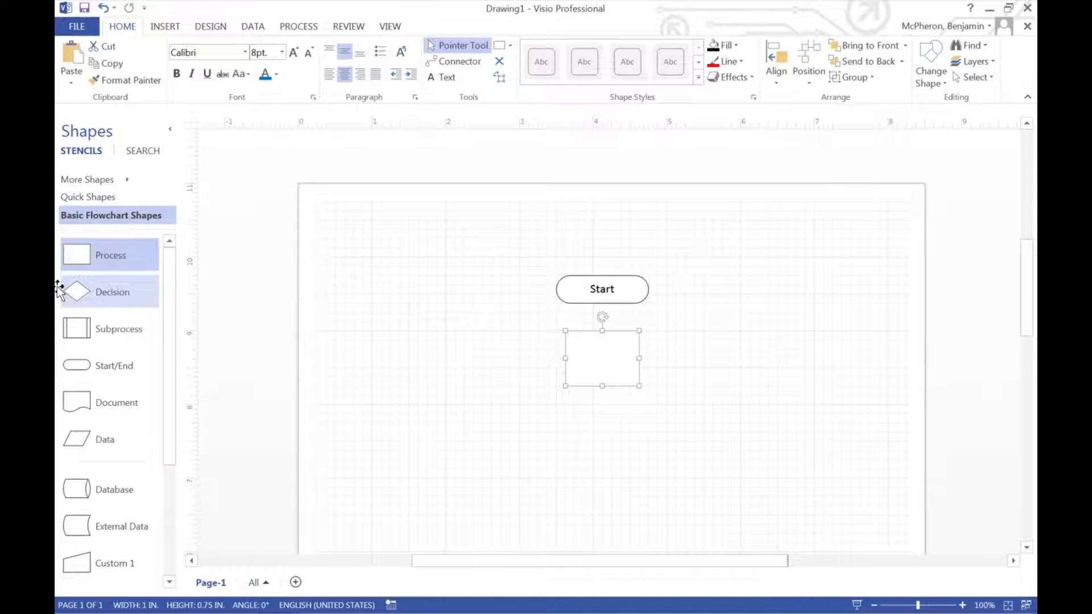
left_click_drag(63, 288, 592, 437)
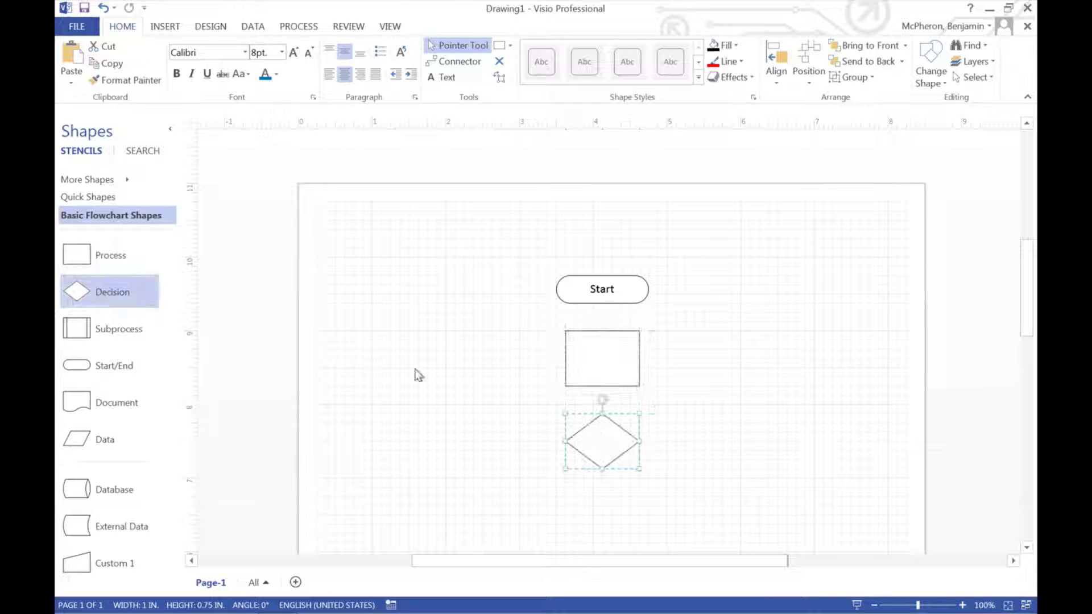
left_click_drag(83, 255, 595, 530)
- Add an end terminator at the bottom and a Data parallelogram to the left of the column
scroll(638, 490, "down", 3)
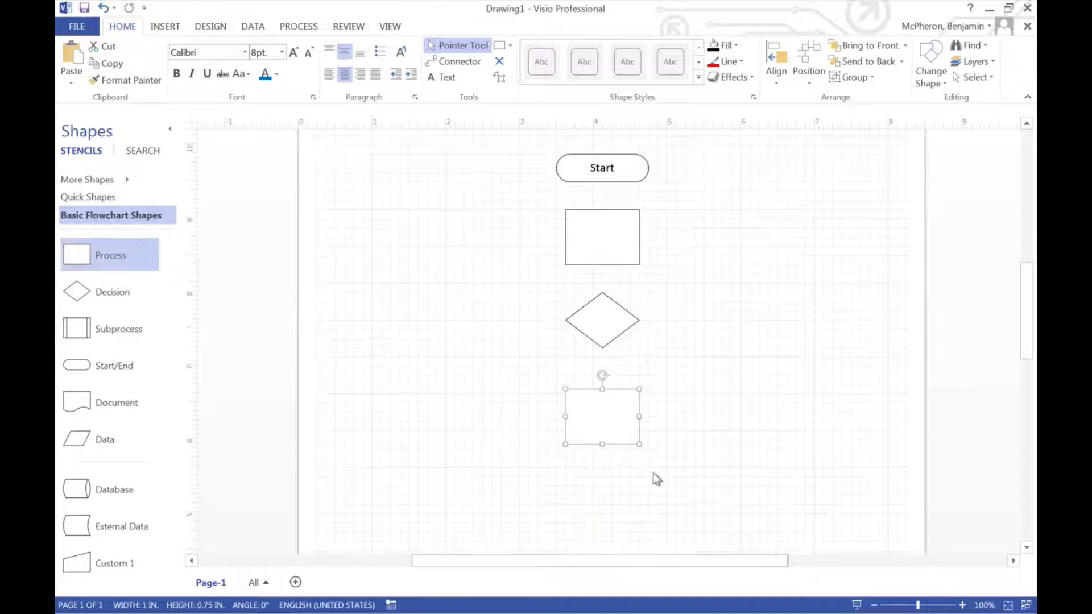
left_click_drag(74, 364, 598, 478)
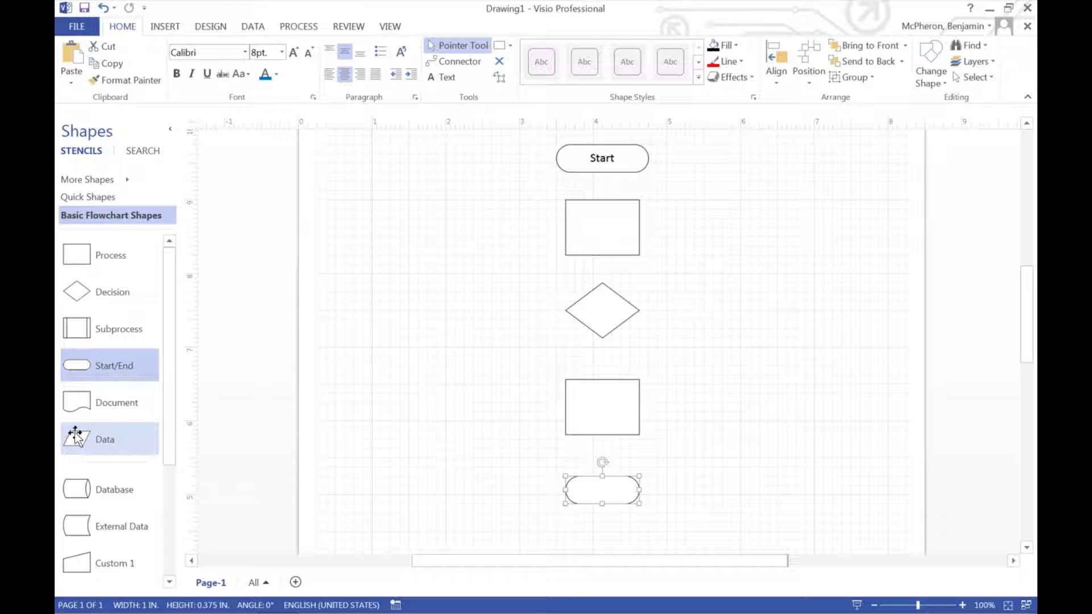
left_click_drag(74, 436, 475, 226)
left_click(591, 214)
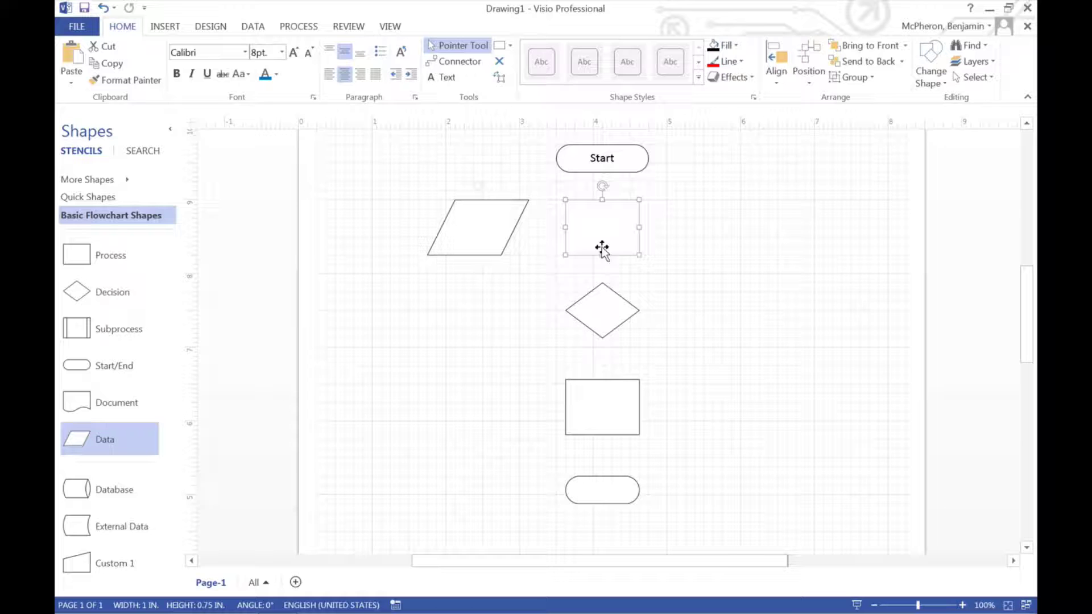
- Shift the four lower shapes down and move the Data parallelogram directly under Start
left_click_drag(686, 528, 535, 194)
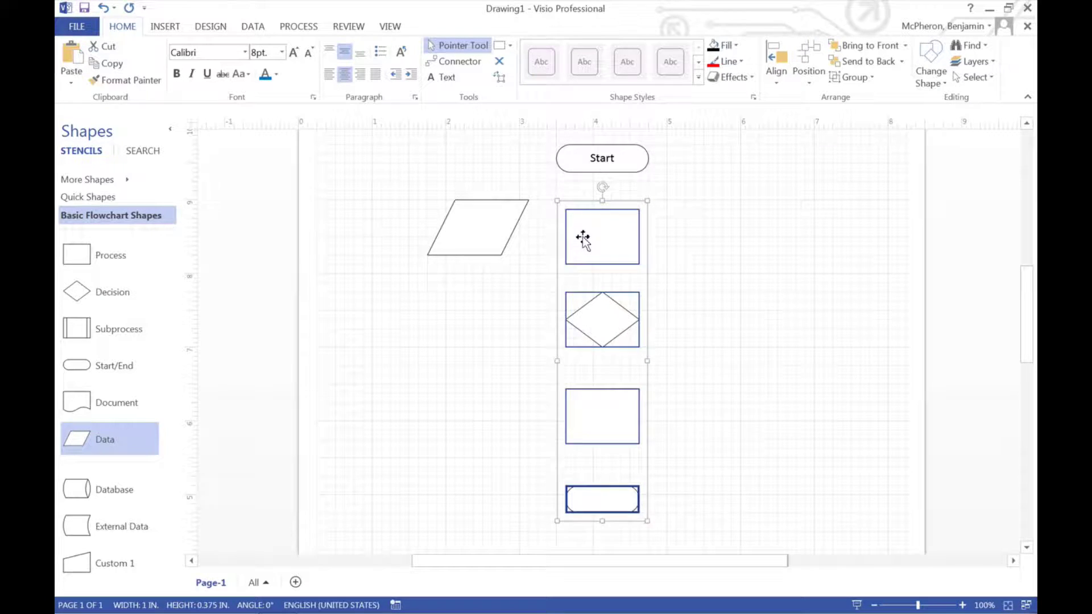
key("Down")
key("Down")
key("Down")
key("Down")
key("Down")
left_click(463, 215)
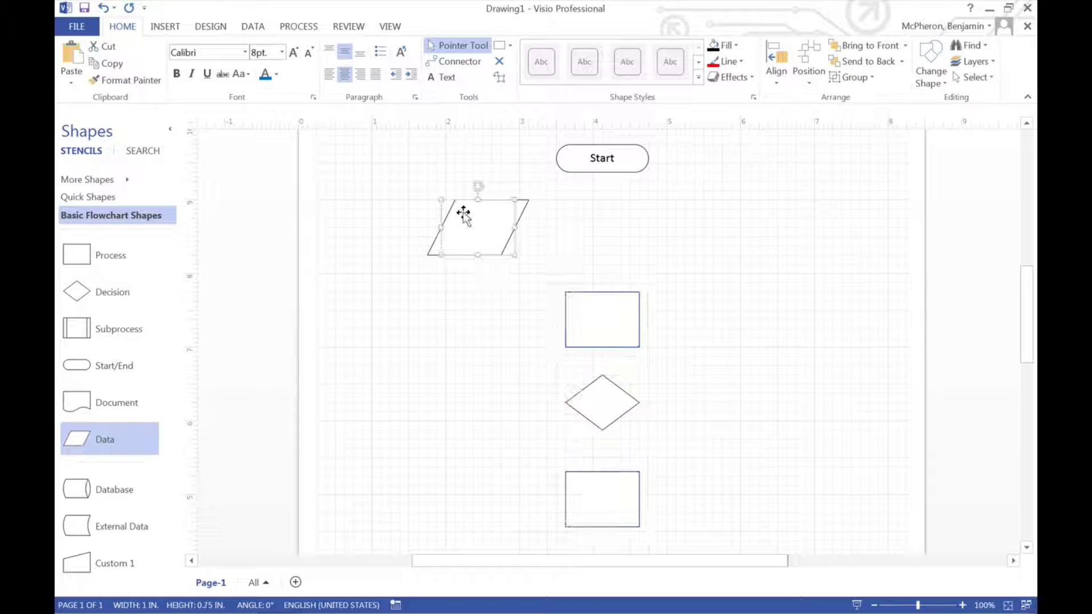
left_click_drag(464, 215, 588, 215)
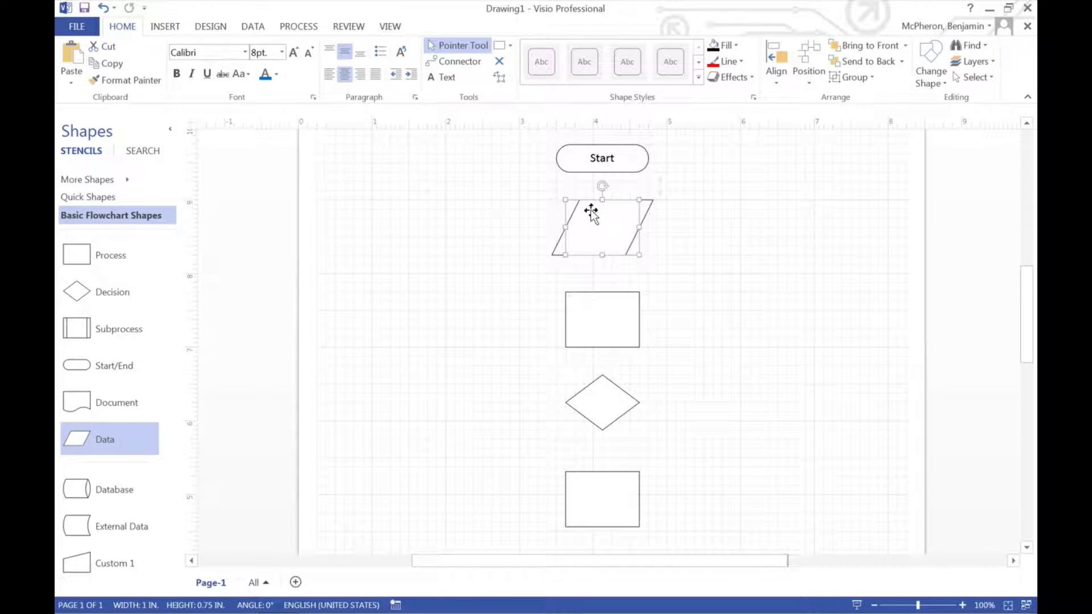
left_click(659, 180)
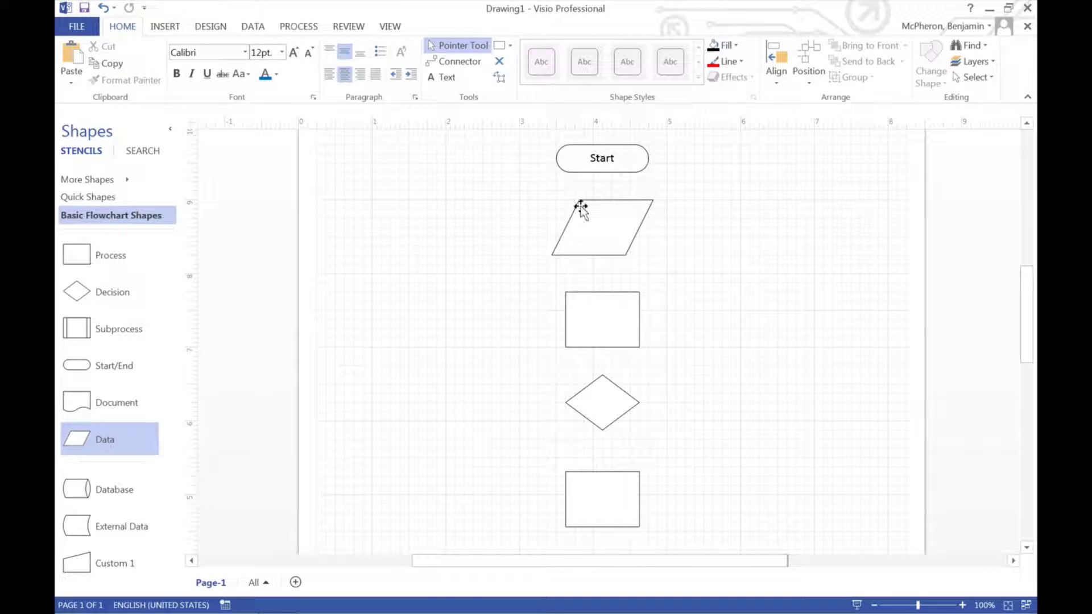
left_click(580, 207)
left_click(718, 212)
left_click(619, 159)
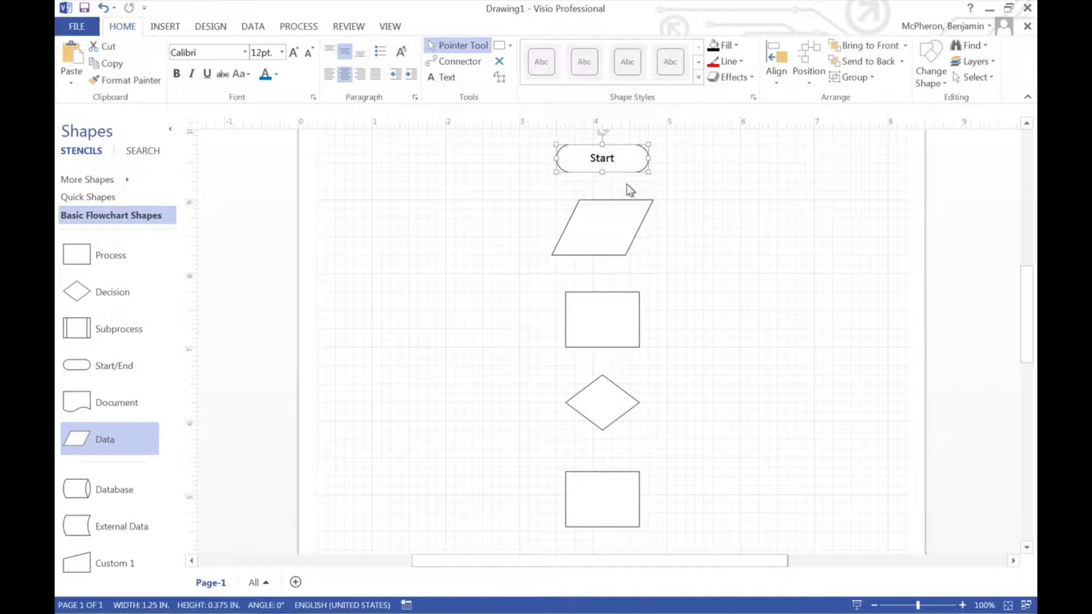
- Draw a connector from Start's bottom point to the Data parallelogram's top point
left_click(517, 170)
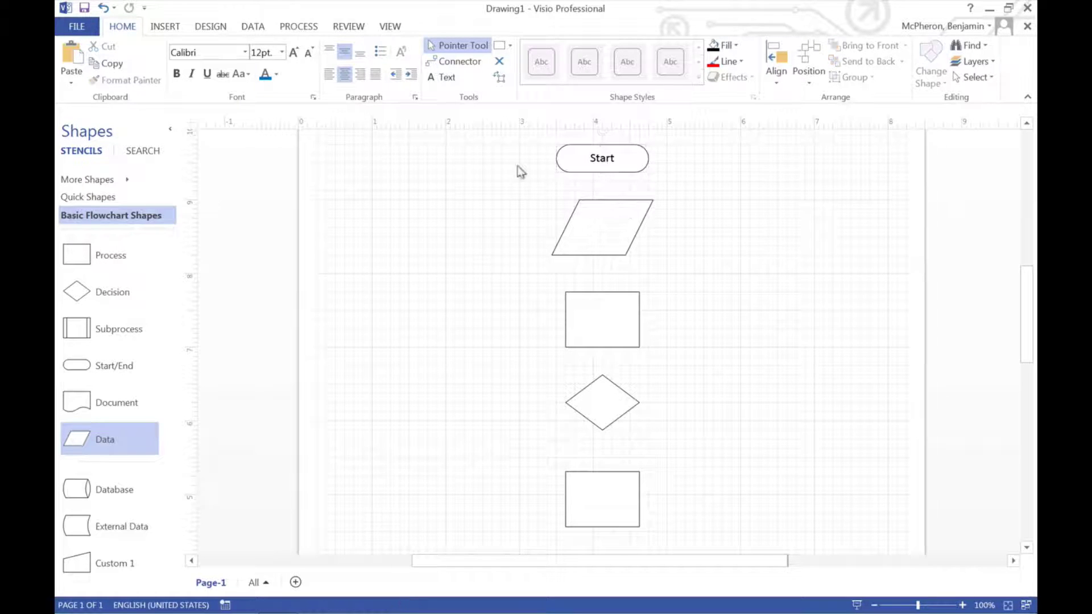
left_click(439, 63)
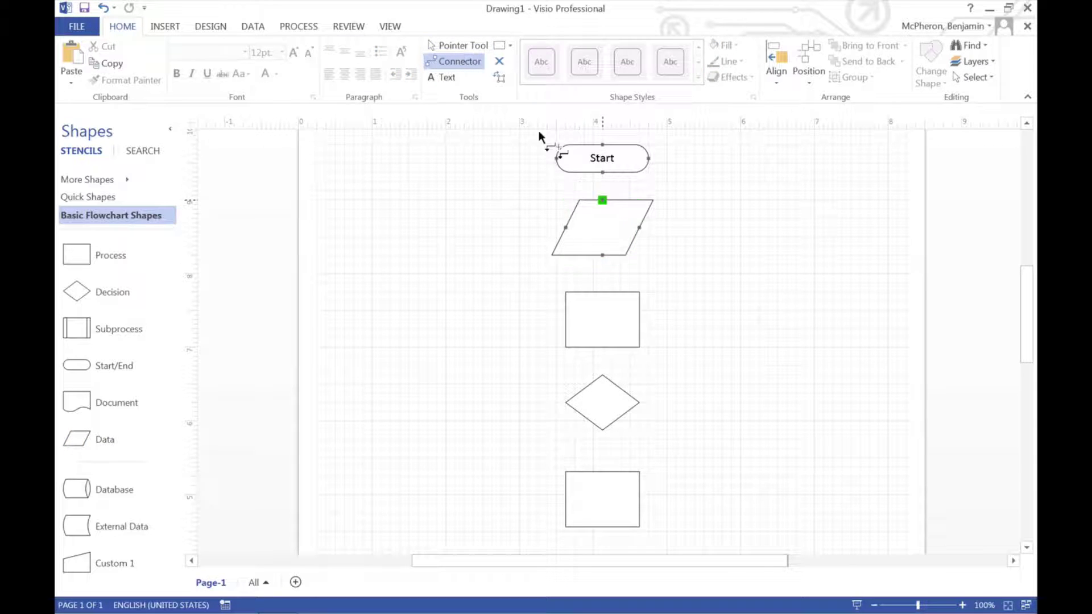
mouse_move(601, 173)
left_mouse_down()
mouse_move(607, 214)
mouse_move(602, 170)
left_mouse_up()
left_click_drag(602, 186, 602, 200)
left_click(697, 161)
left_click(462, 48)
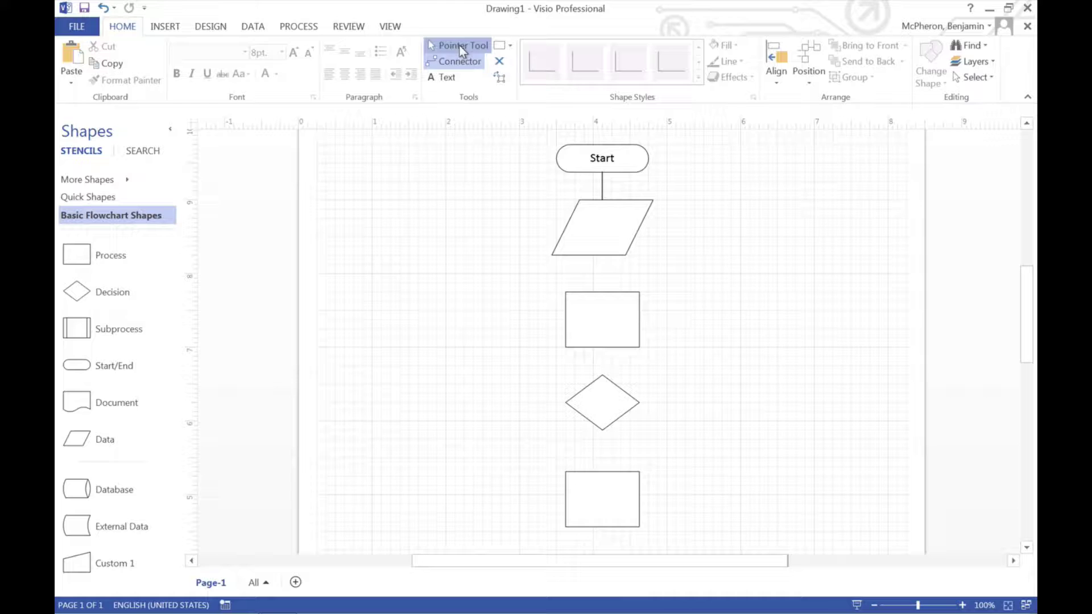
left_click(597, 180)
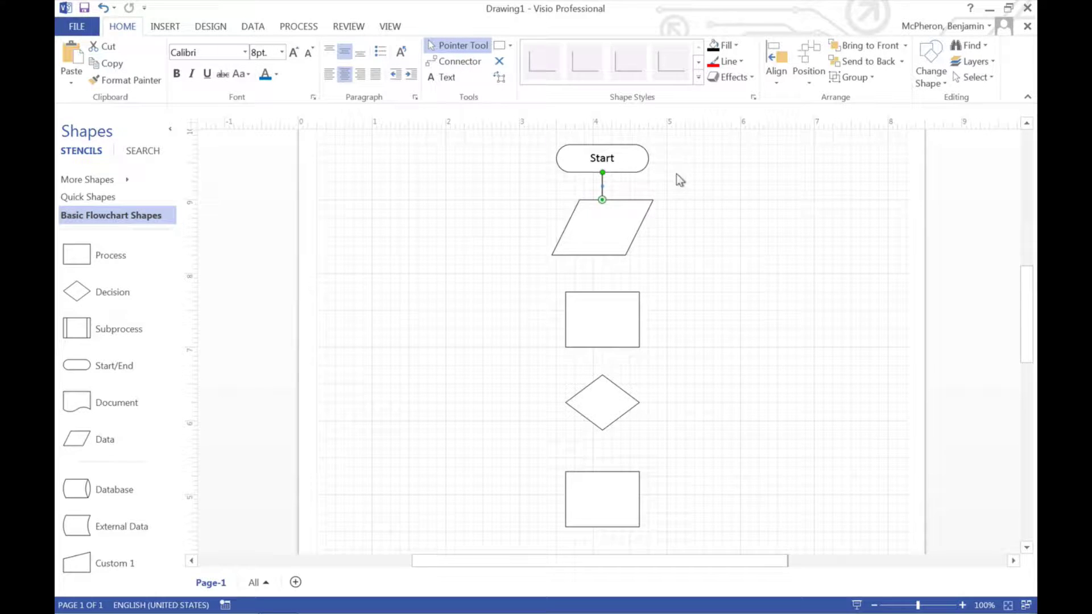
- Give the Start–Data connector a 3 pt line weight and a filled end arrowhead
left_click(728, 61)
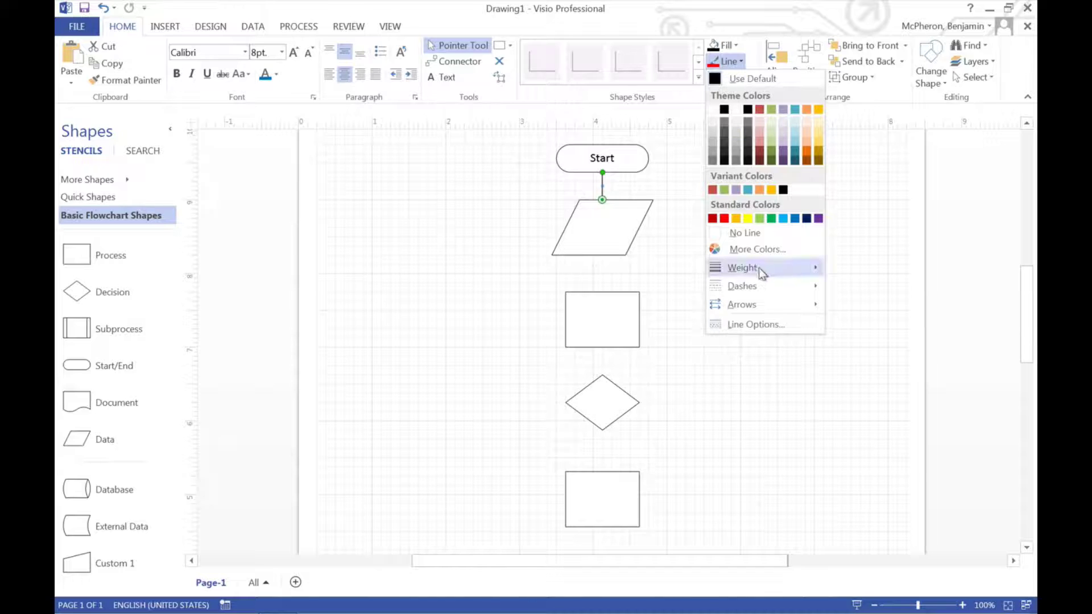
mouse_move(758, 267)
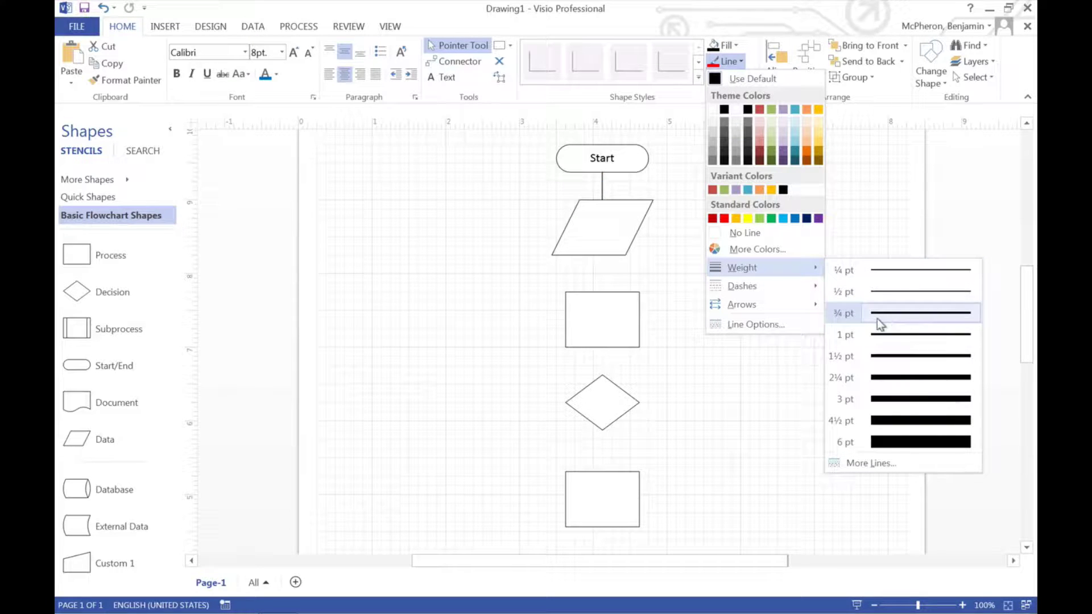
left_click(891, 397)
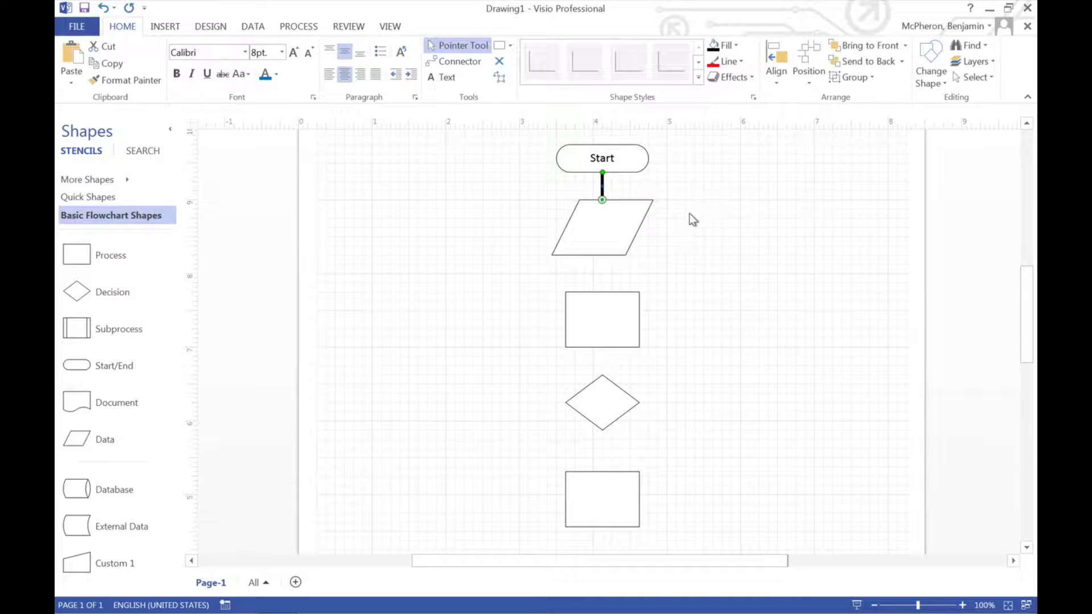
left_click(726, 61)
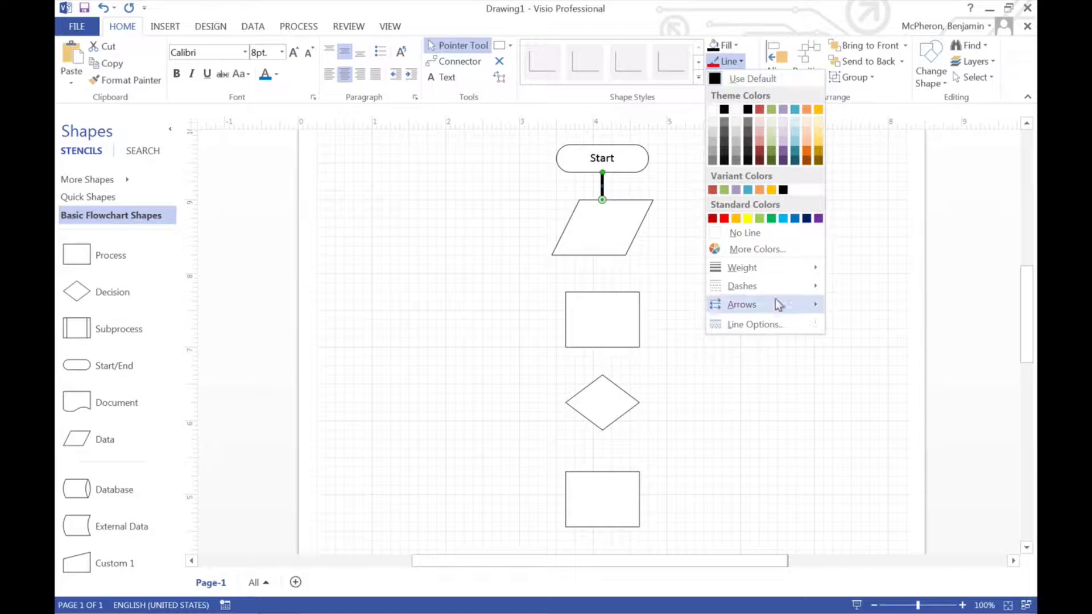
mouse_move(778, 304)
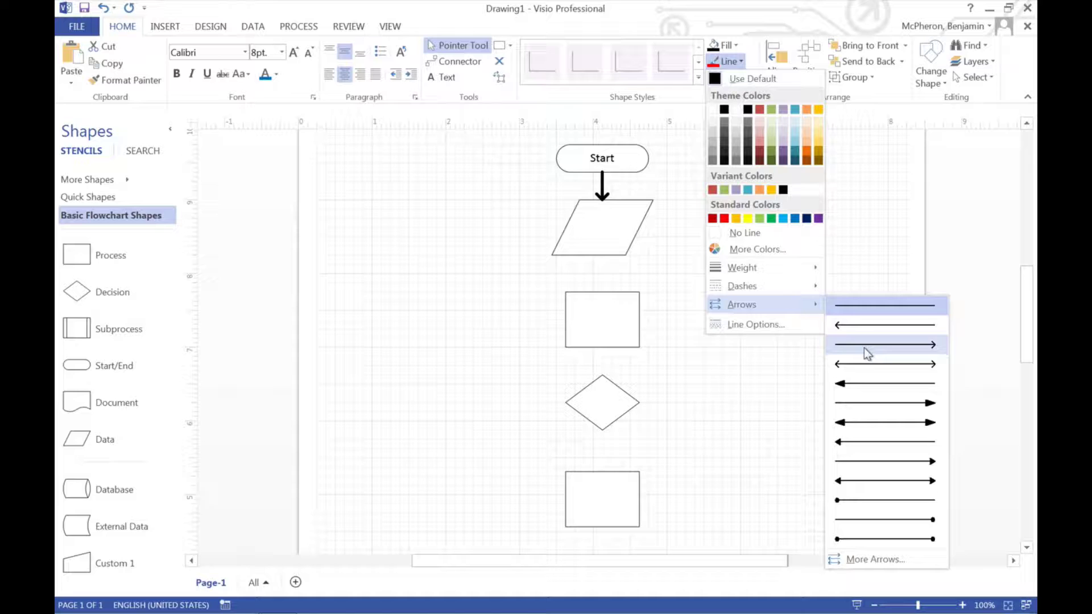
left_click(868, 398)
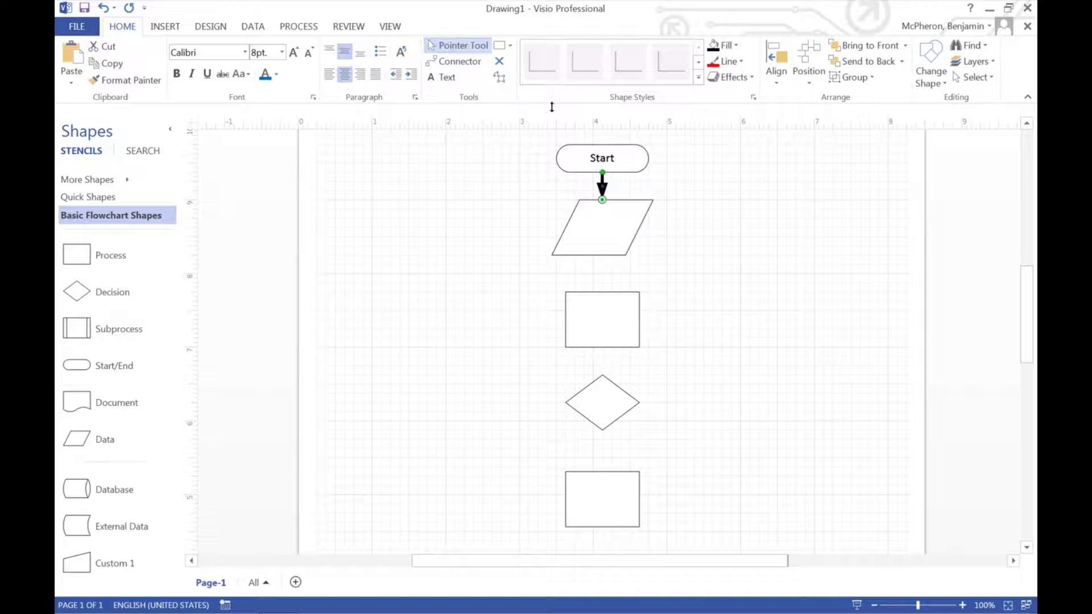
- Copy the thick arrow to join Data and the first Process box as a straight connector, then duplicate it
left_click(595, 177)
left_click(591, 177)
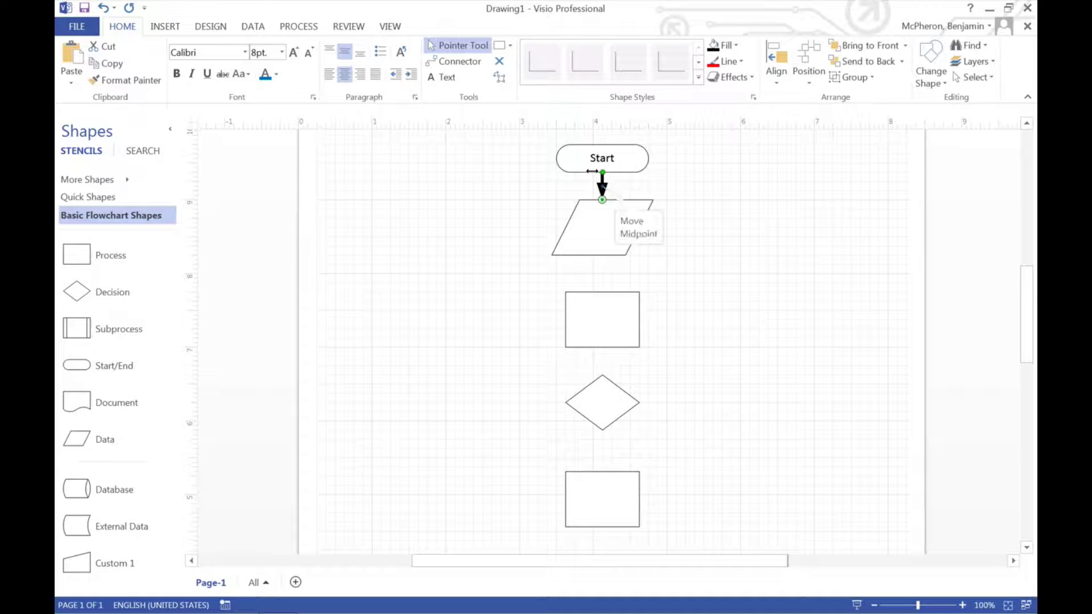
left_click_drag(592, 170, 602, 292)
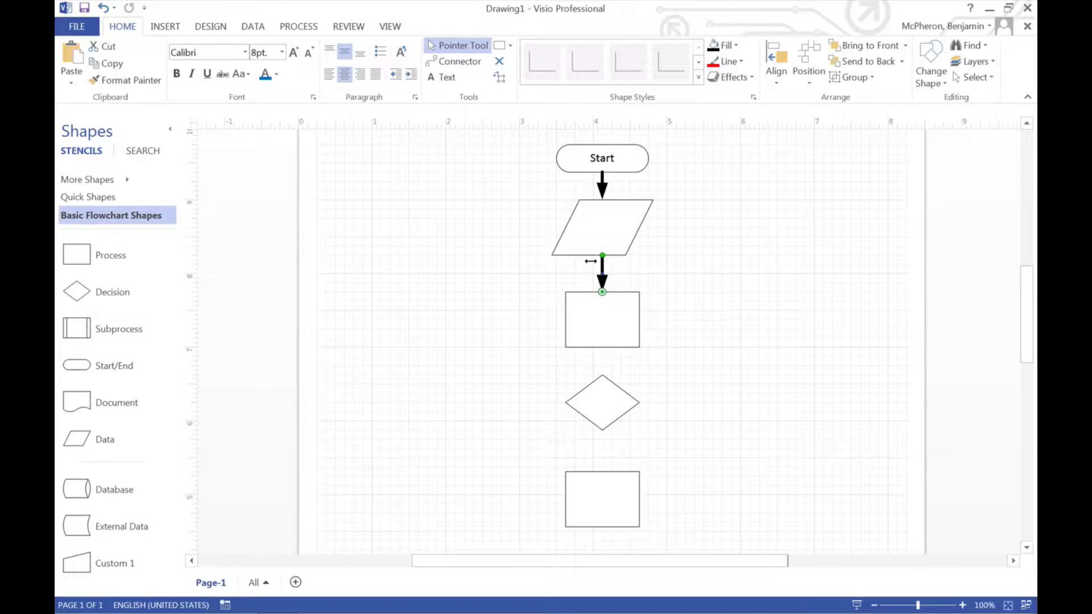
right_click(602, 275)
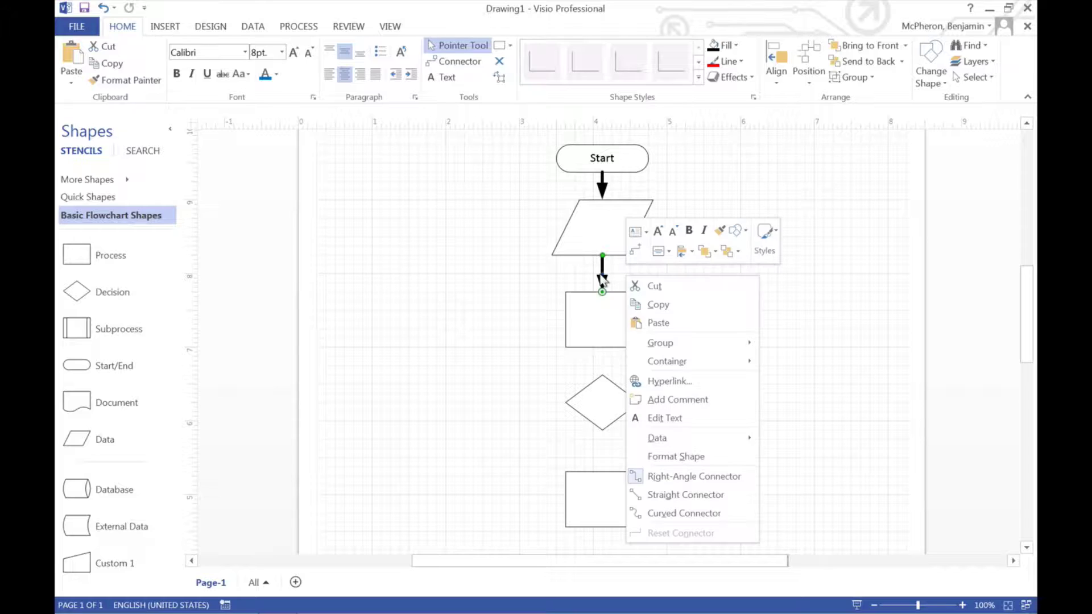
left_click(661, 496)
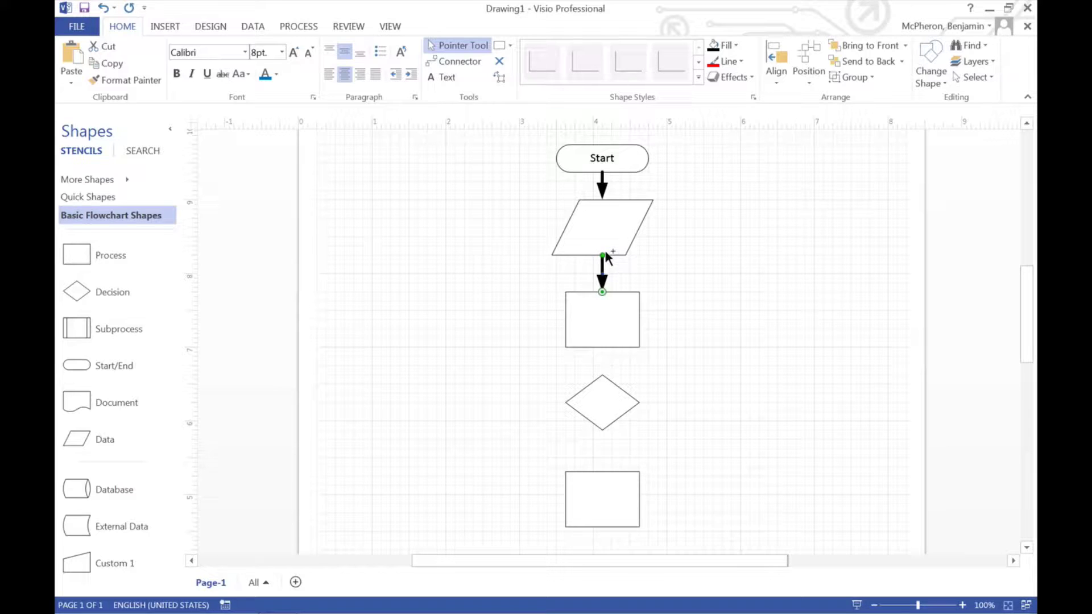
key("ctrl+d")
key("ctrl+z")
key("ctrl+d")
- Attach arrows from the first Process box to the diamond and from the diamond's bottom point
left_click_drag(626, 279, 602, 375)
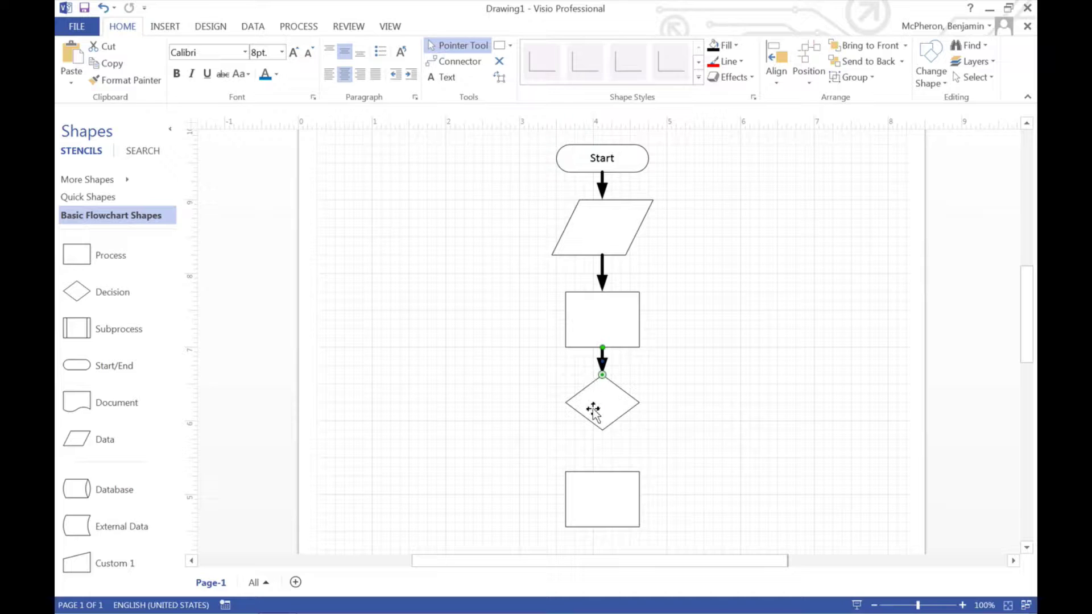
key("ctrl+v")
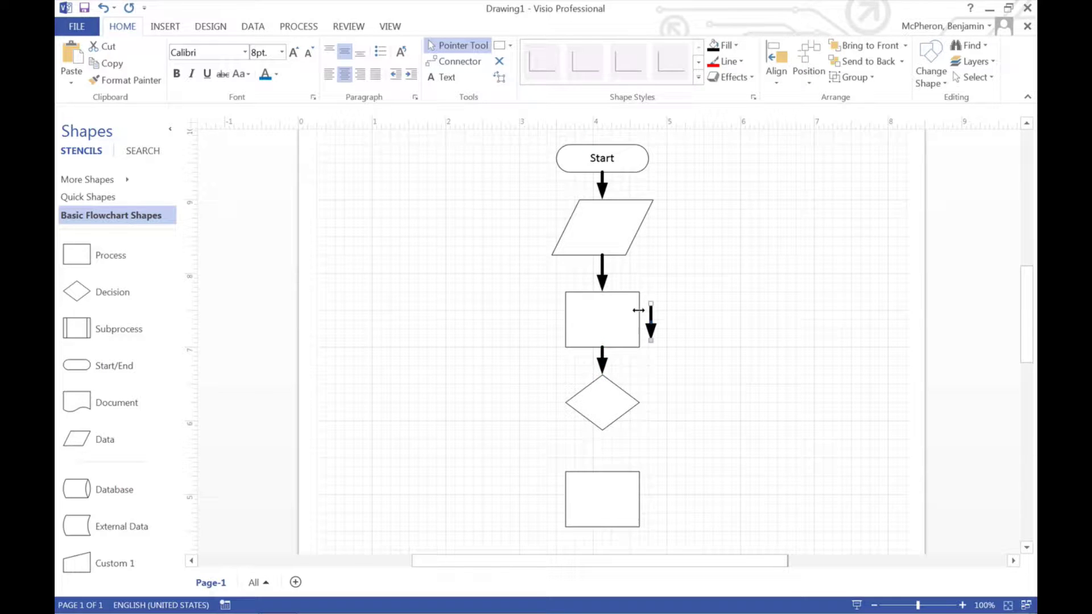
left_click_drag(651, 305, 602, 430)
- Connect the lower Process box to the end terminator's top with a thick arrow
left_click_drag(651, 340, 602, 471)
scroll(648, 441, "down", 2)
scroll(650, 440, "down", 1)
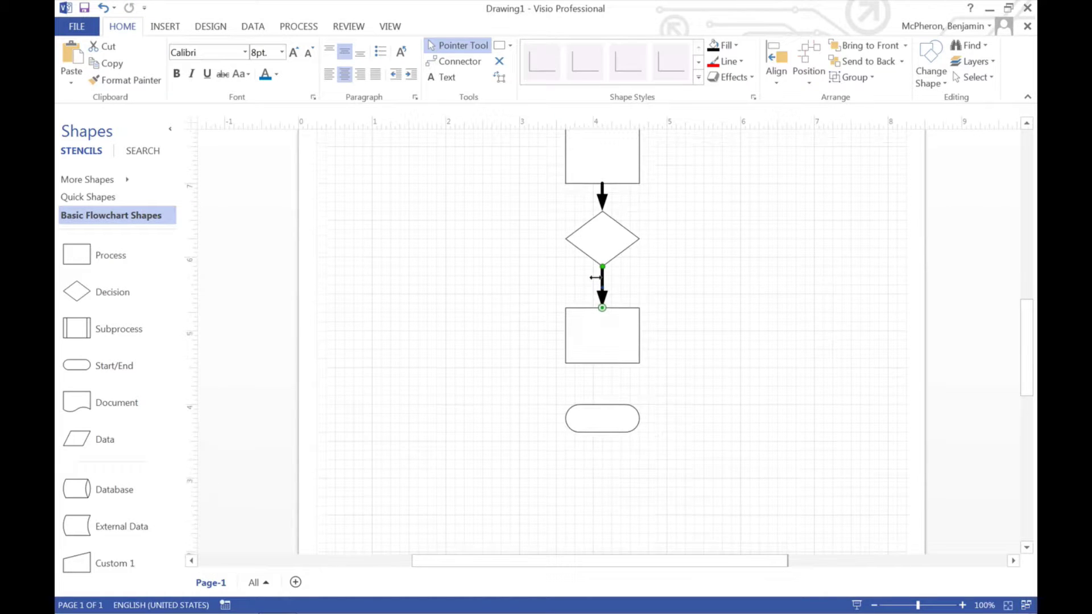
key("ctrl+z")
left_click_drag(597, 322, 602, 405)
left_click(674, 356)
scroll(685, 333, "up", 3)
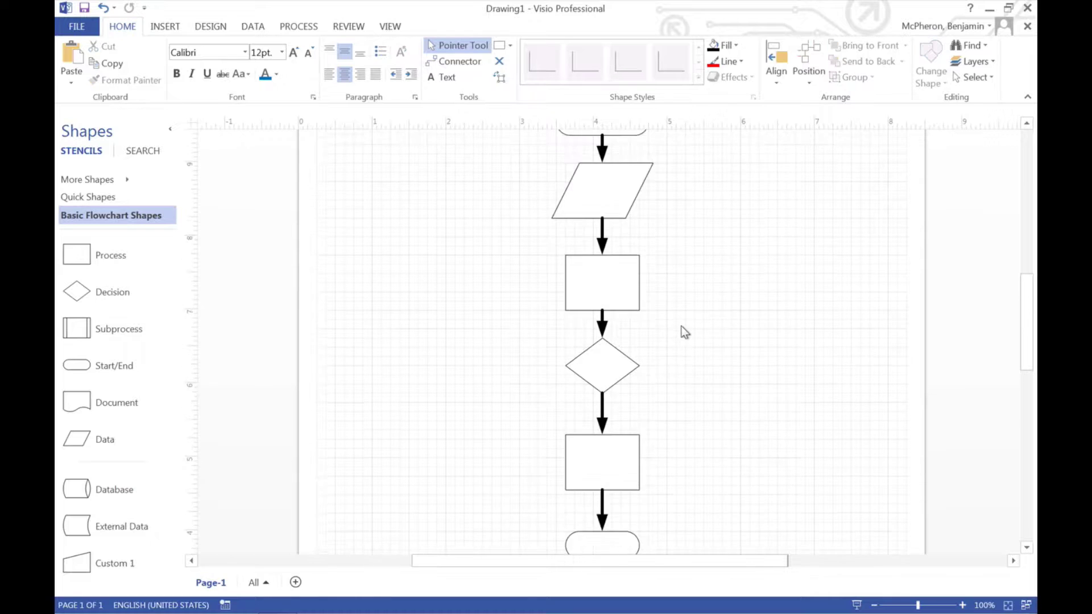
scroll(685, 332, "up", 1)
- Give the Start terminator's outline a 3 pt line weight
left_click(624, 160)
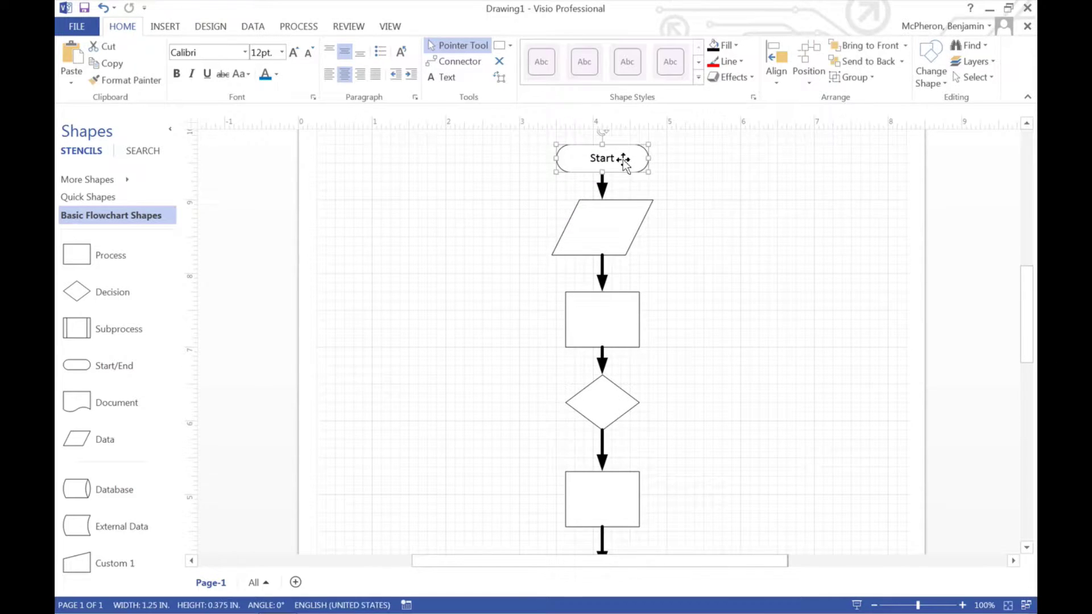
left_click(734, 60)
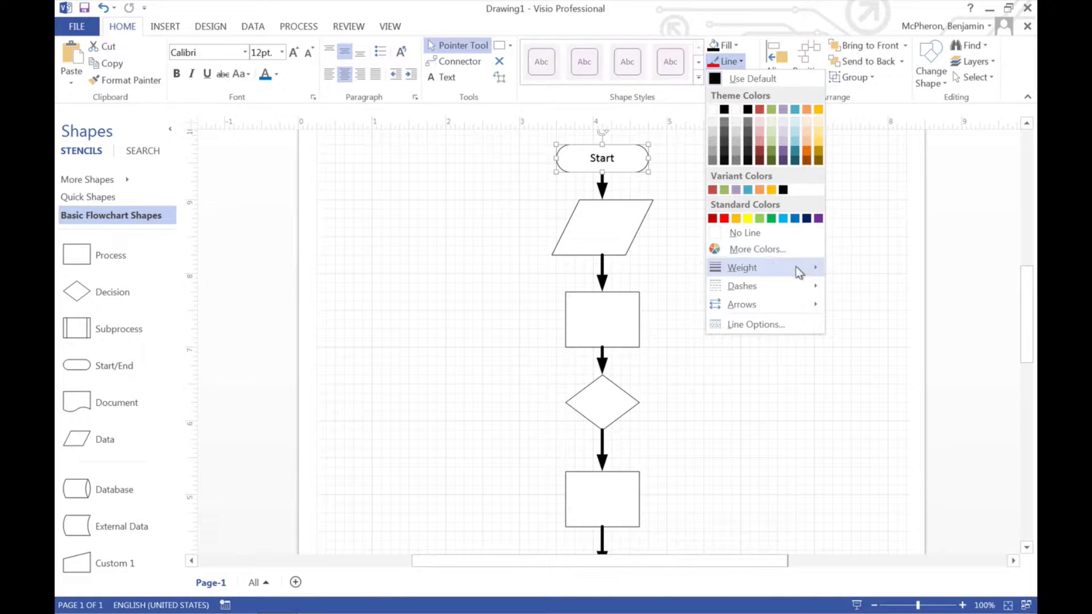
mouse_move(806, 266)
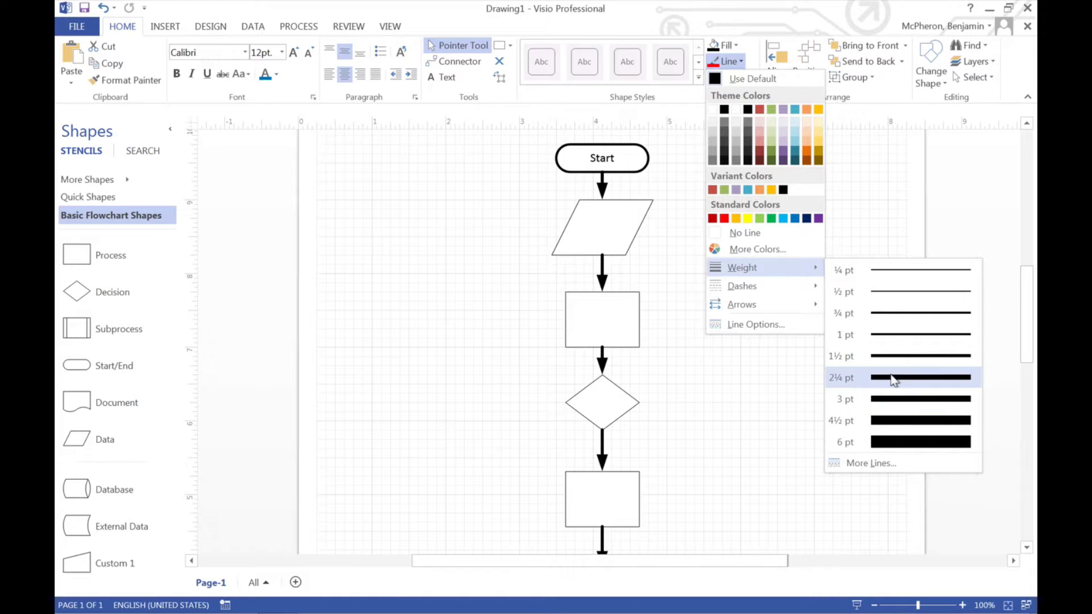
left_click(892, 397)
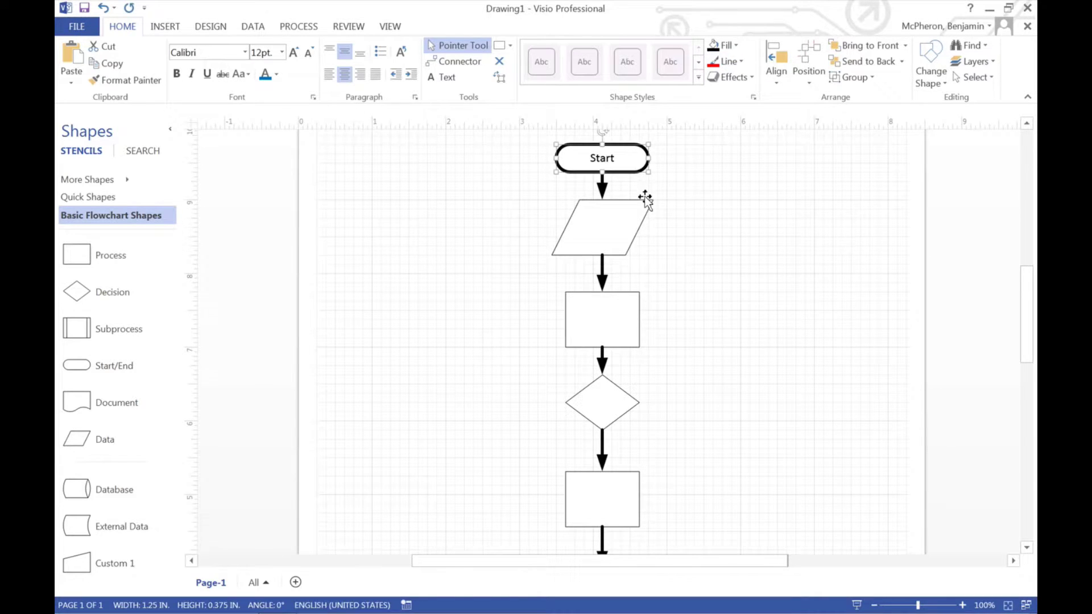
left_click(645, 199)
left_click(694, 136)
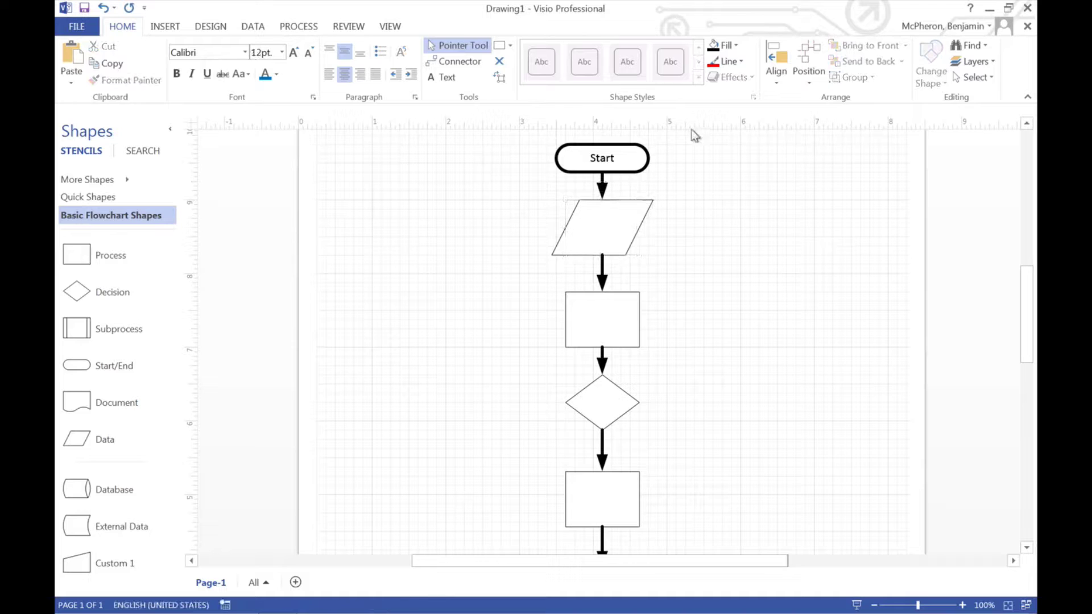
- Draw a connector from the diamond's right point to its top and widen the elbow outward
scroll(732, 291, "down", 3)
scroll(732, 290, "up", 3)
left_click(461, 61)
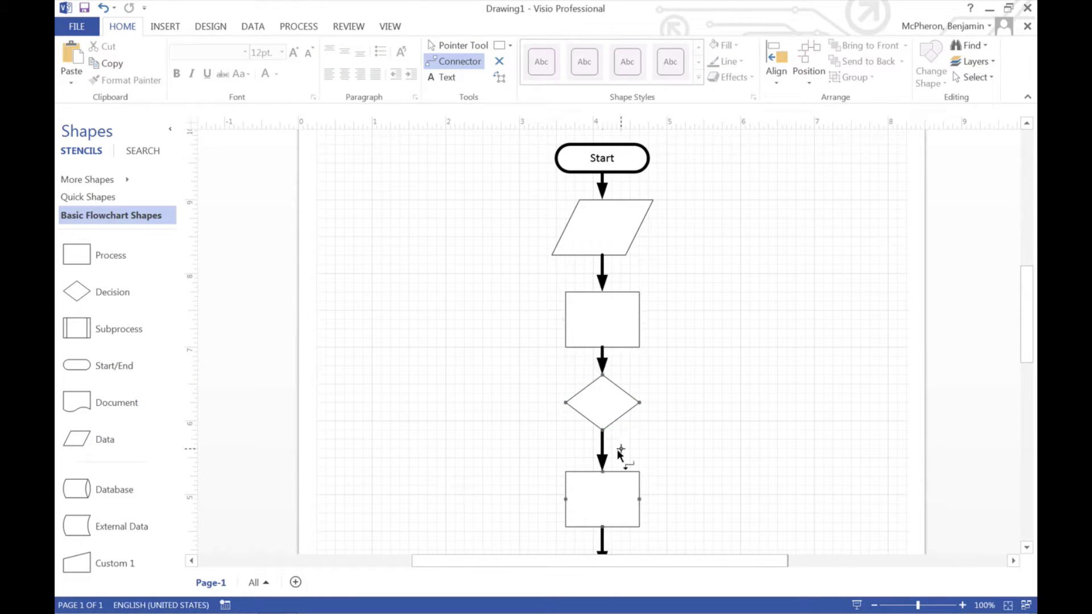
left_click_drag(642, 403, 603, 356)
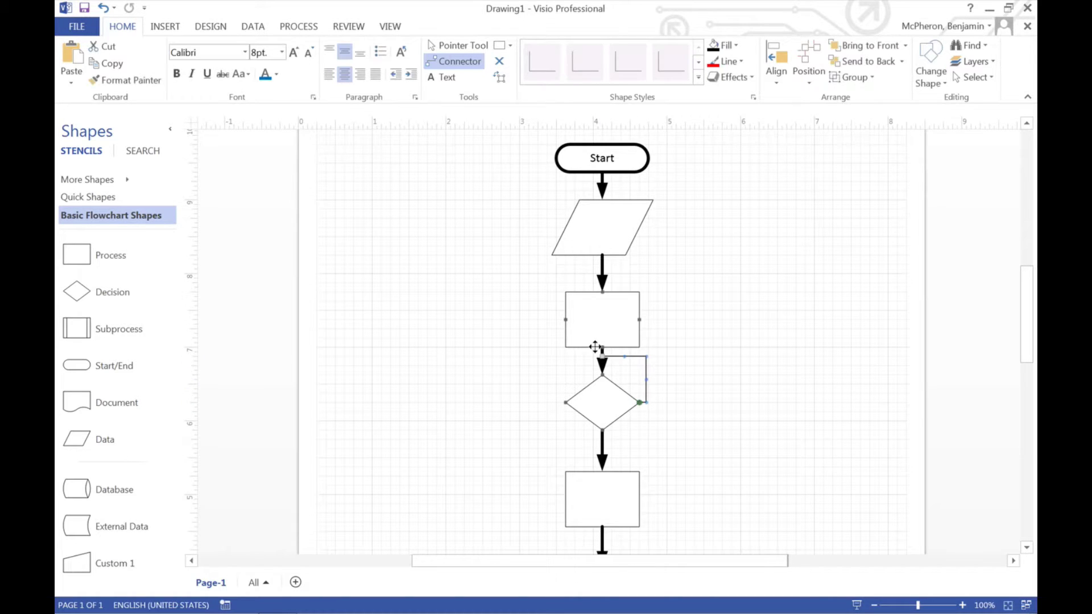
left_click(477, 46)
left_click_drag(640, 368, 721, 369)
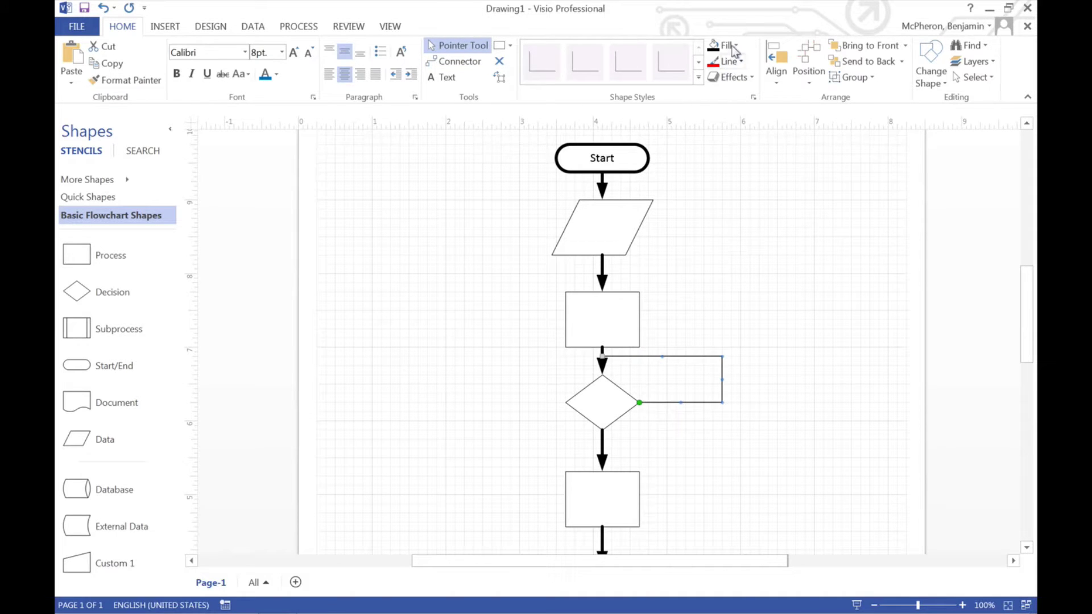
- Give the loop connector an end arrowhead and a 3 pt line weight
left_click(728, 61)
mouse_move(755, 304)
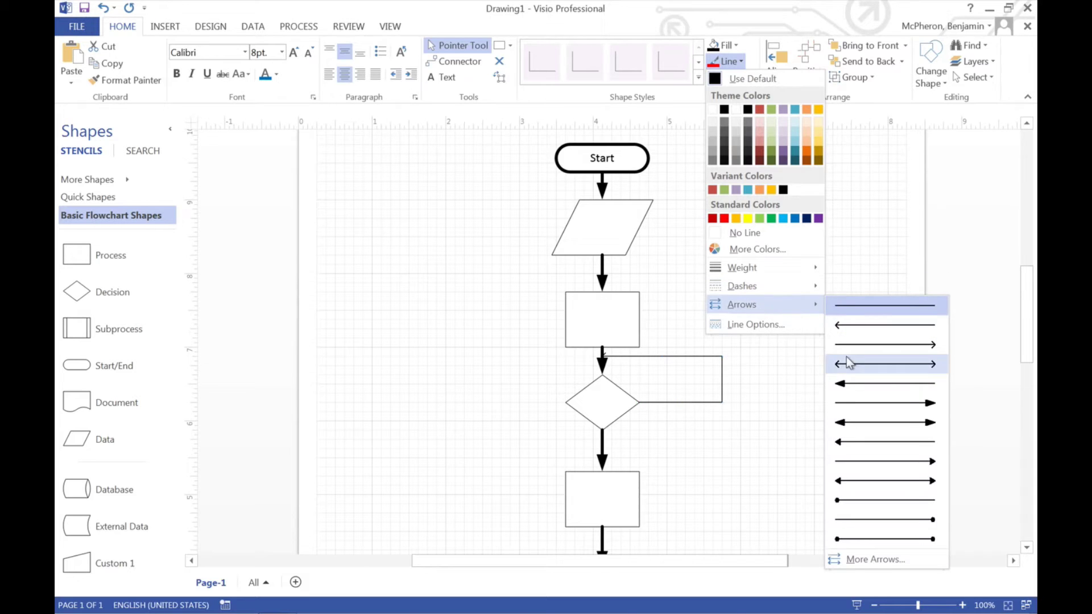
left_click(862, 399)
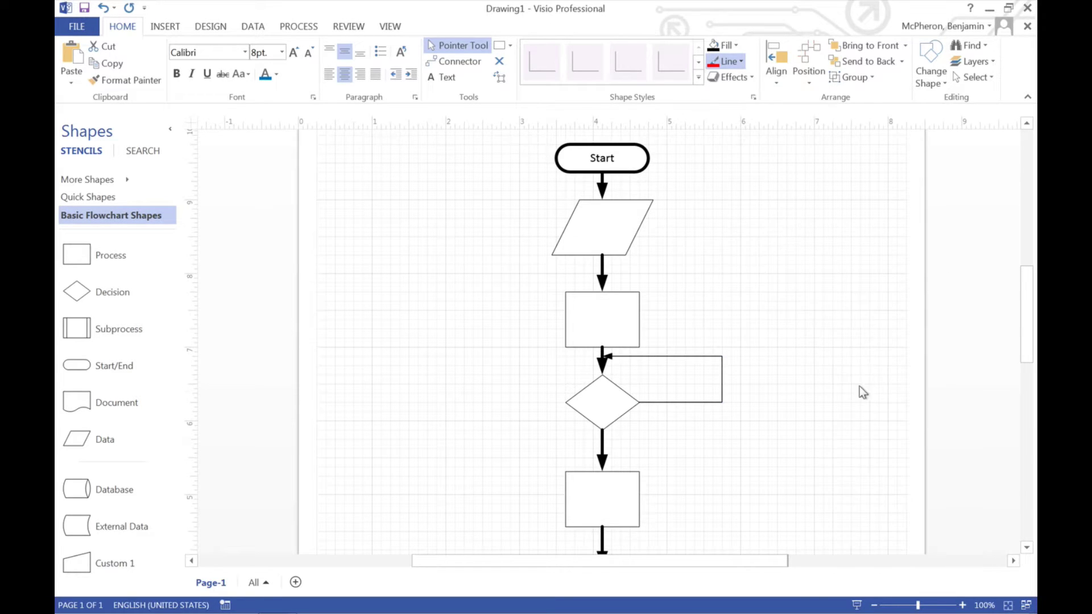
left_click(728, 62)
mouse_move(755, 268)
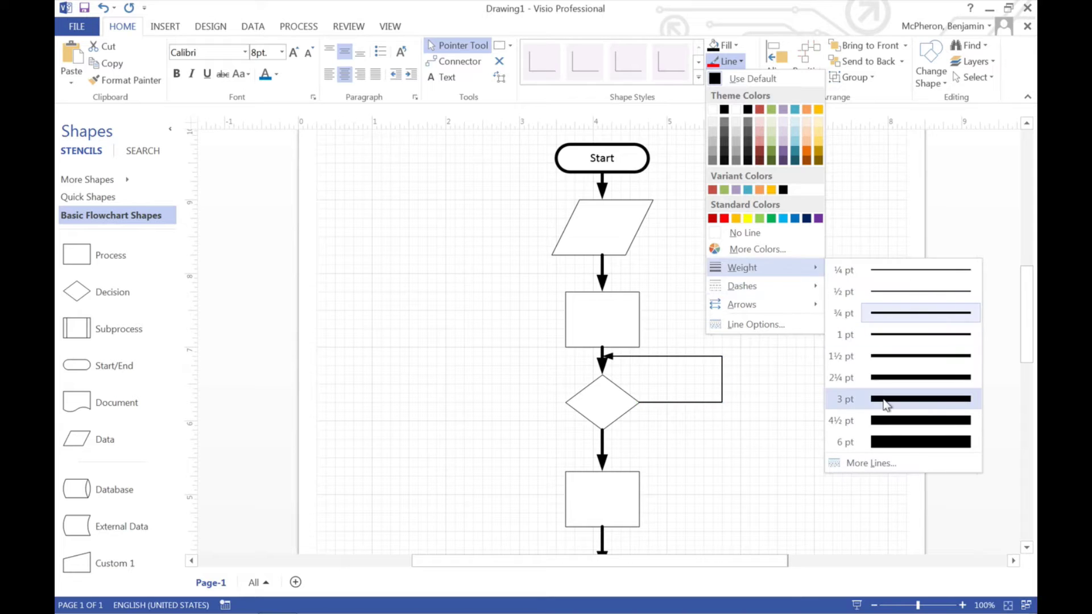
left_click(884, 398)
scroll(755, 319, "down", 3)
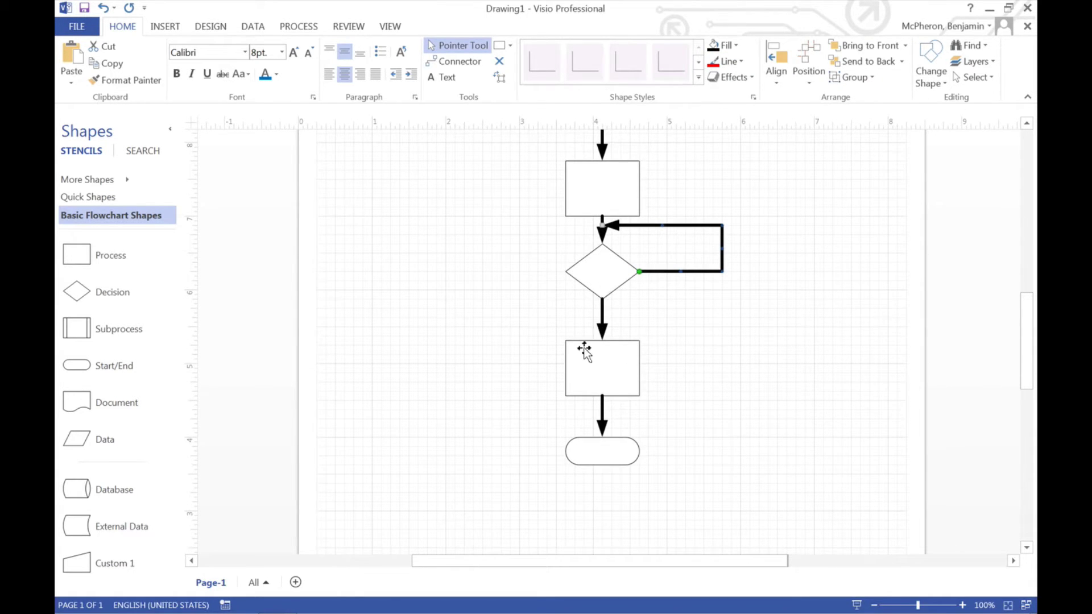
scroll(582, 349, "up", 3)
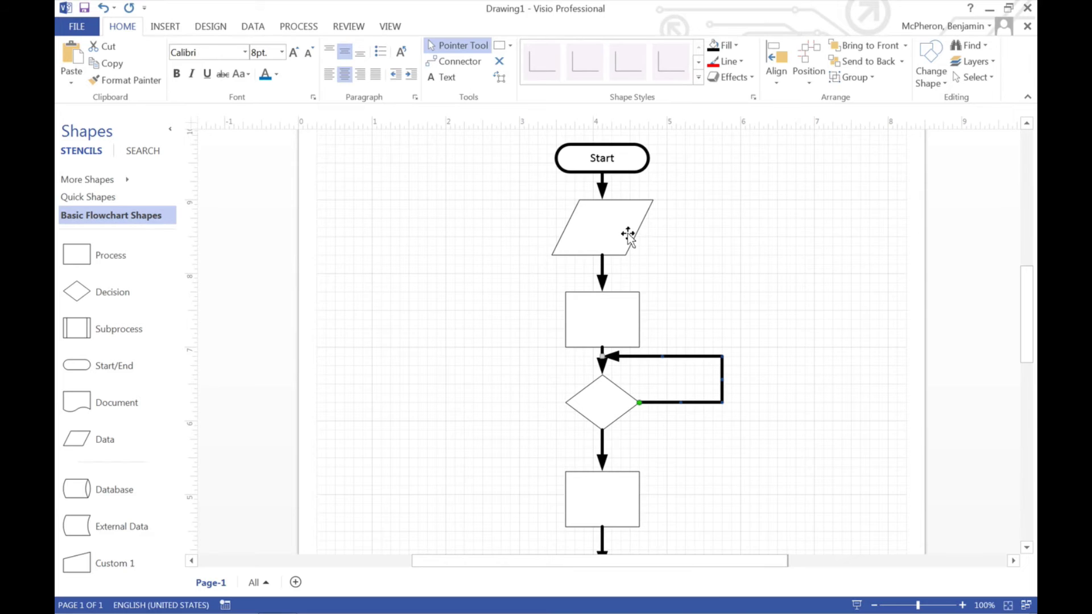
scroll(627, 233, "down", 2)
scroll(631, 375, "up", 1)
scroll(633, 374, "up", 1)
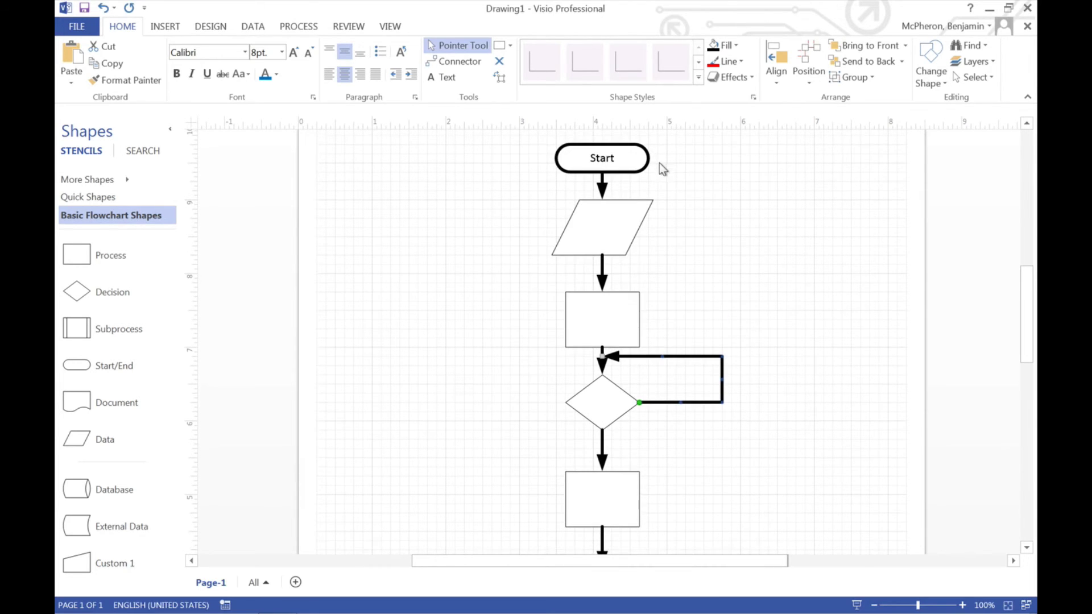